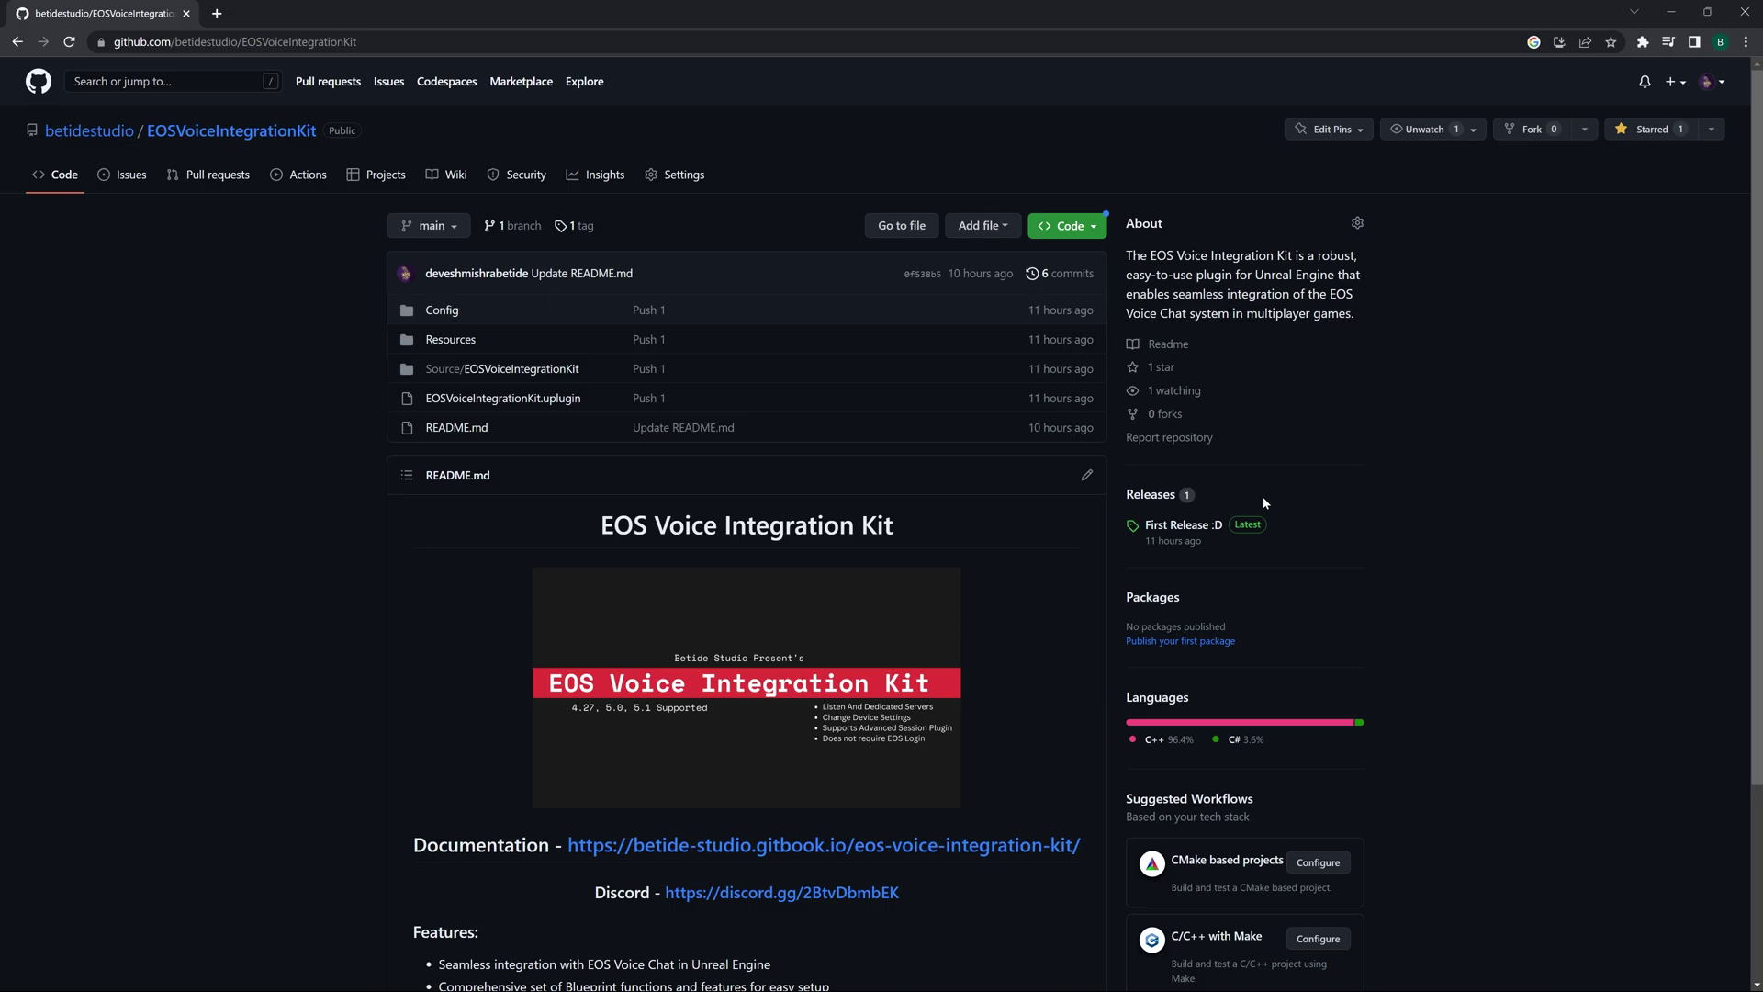
- Open the EOSVoiceIntegrationKit Releases page to view the 'First Release :D' (v1.01) notes
{"action": "left_click", "coordinate": [1167, 499]}
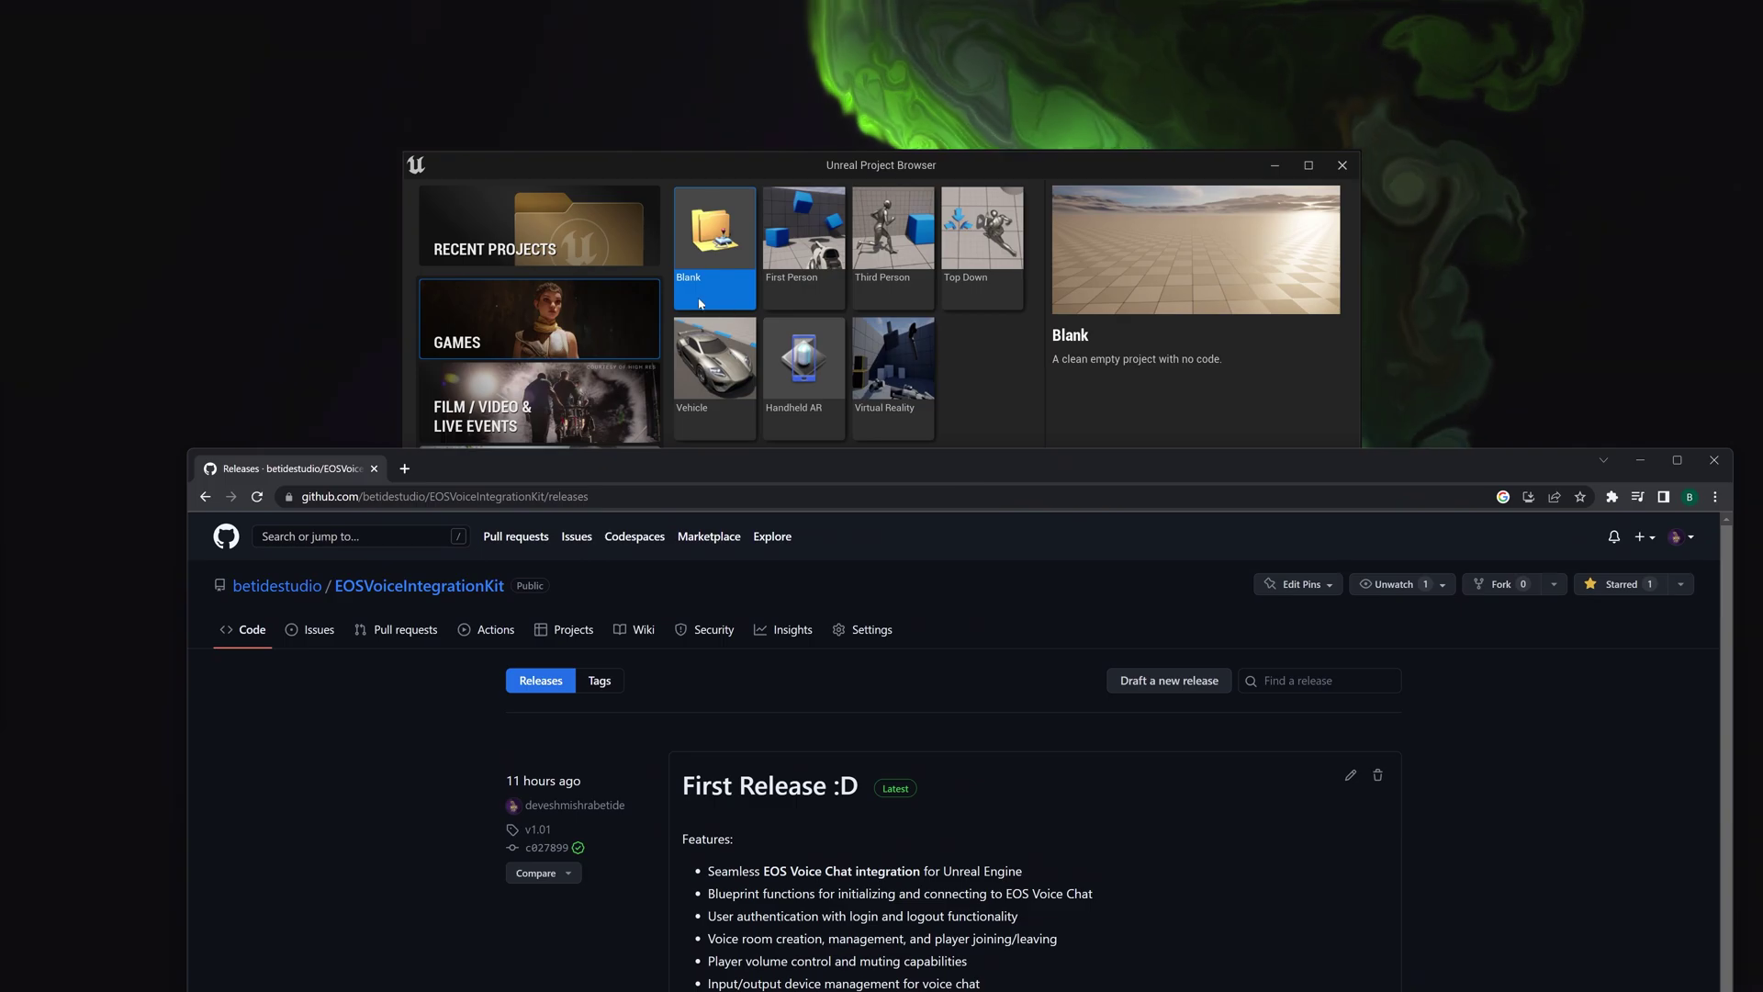
- Download EOSVoiceIntegrationKit51.zip to Downloads, keeping it despite the browser warning
{"action": "left_click_drag", "start_coordinate": [806, 466], "coordinate": [713, 21]}
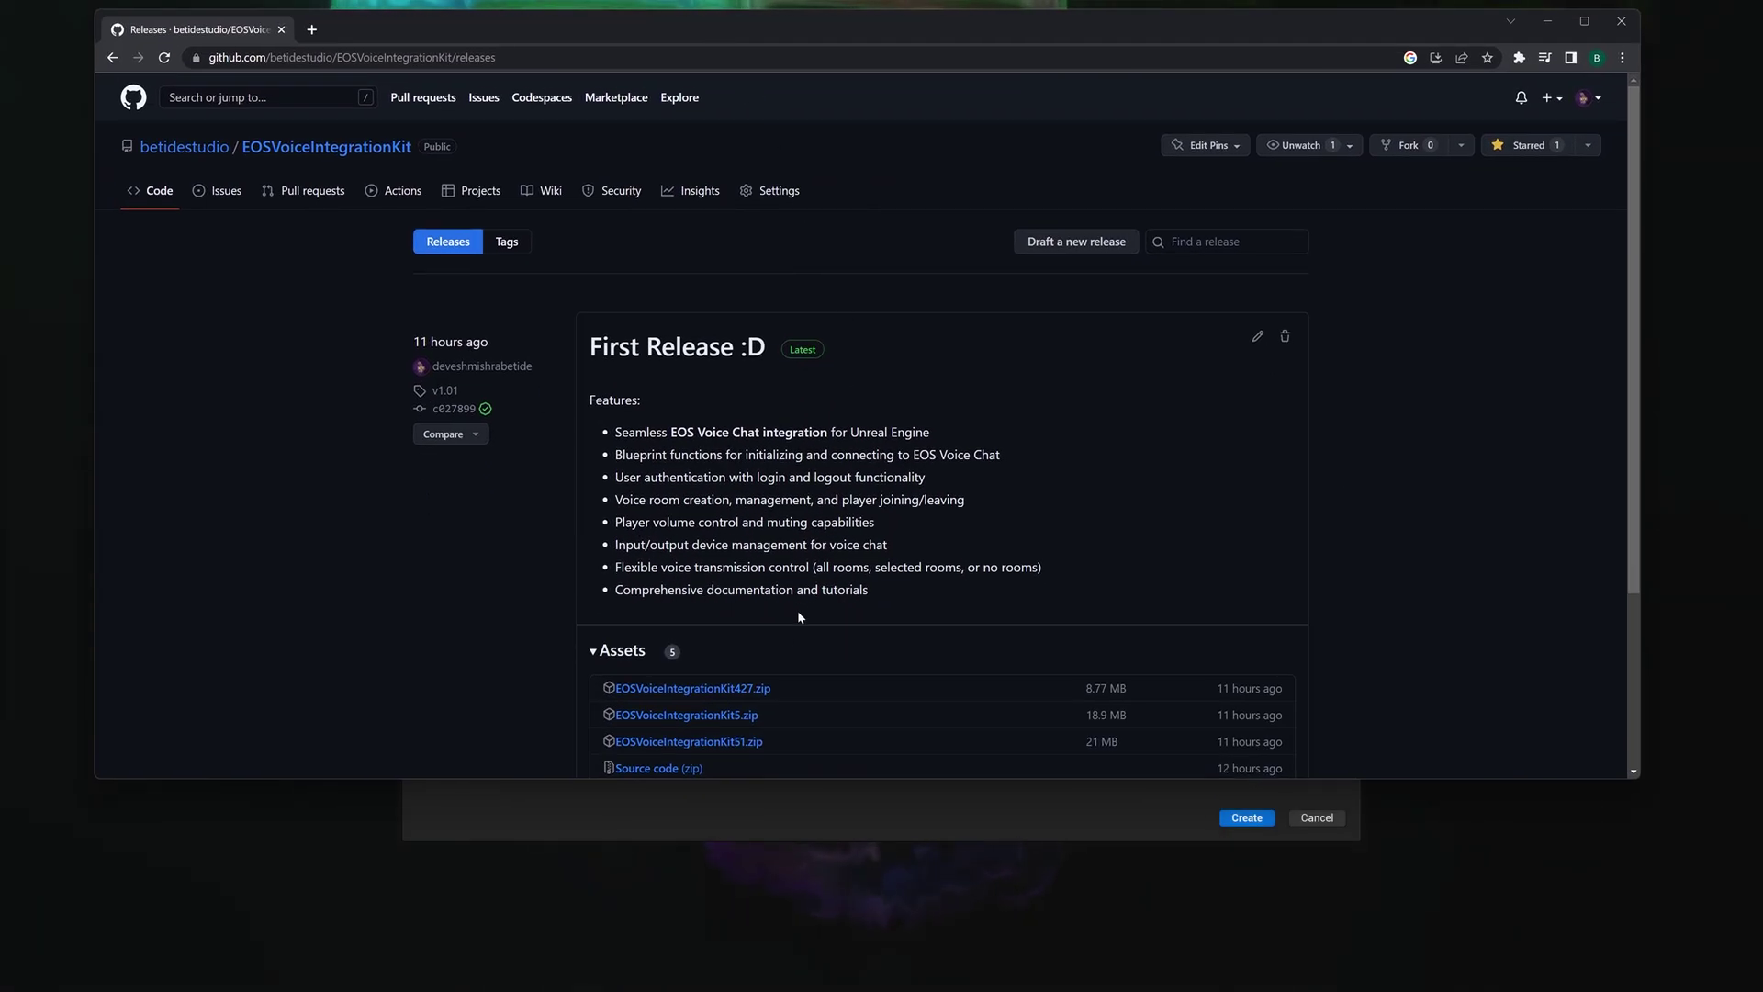
{"action": "left_click", "coordinate": [751, 736]}
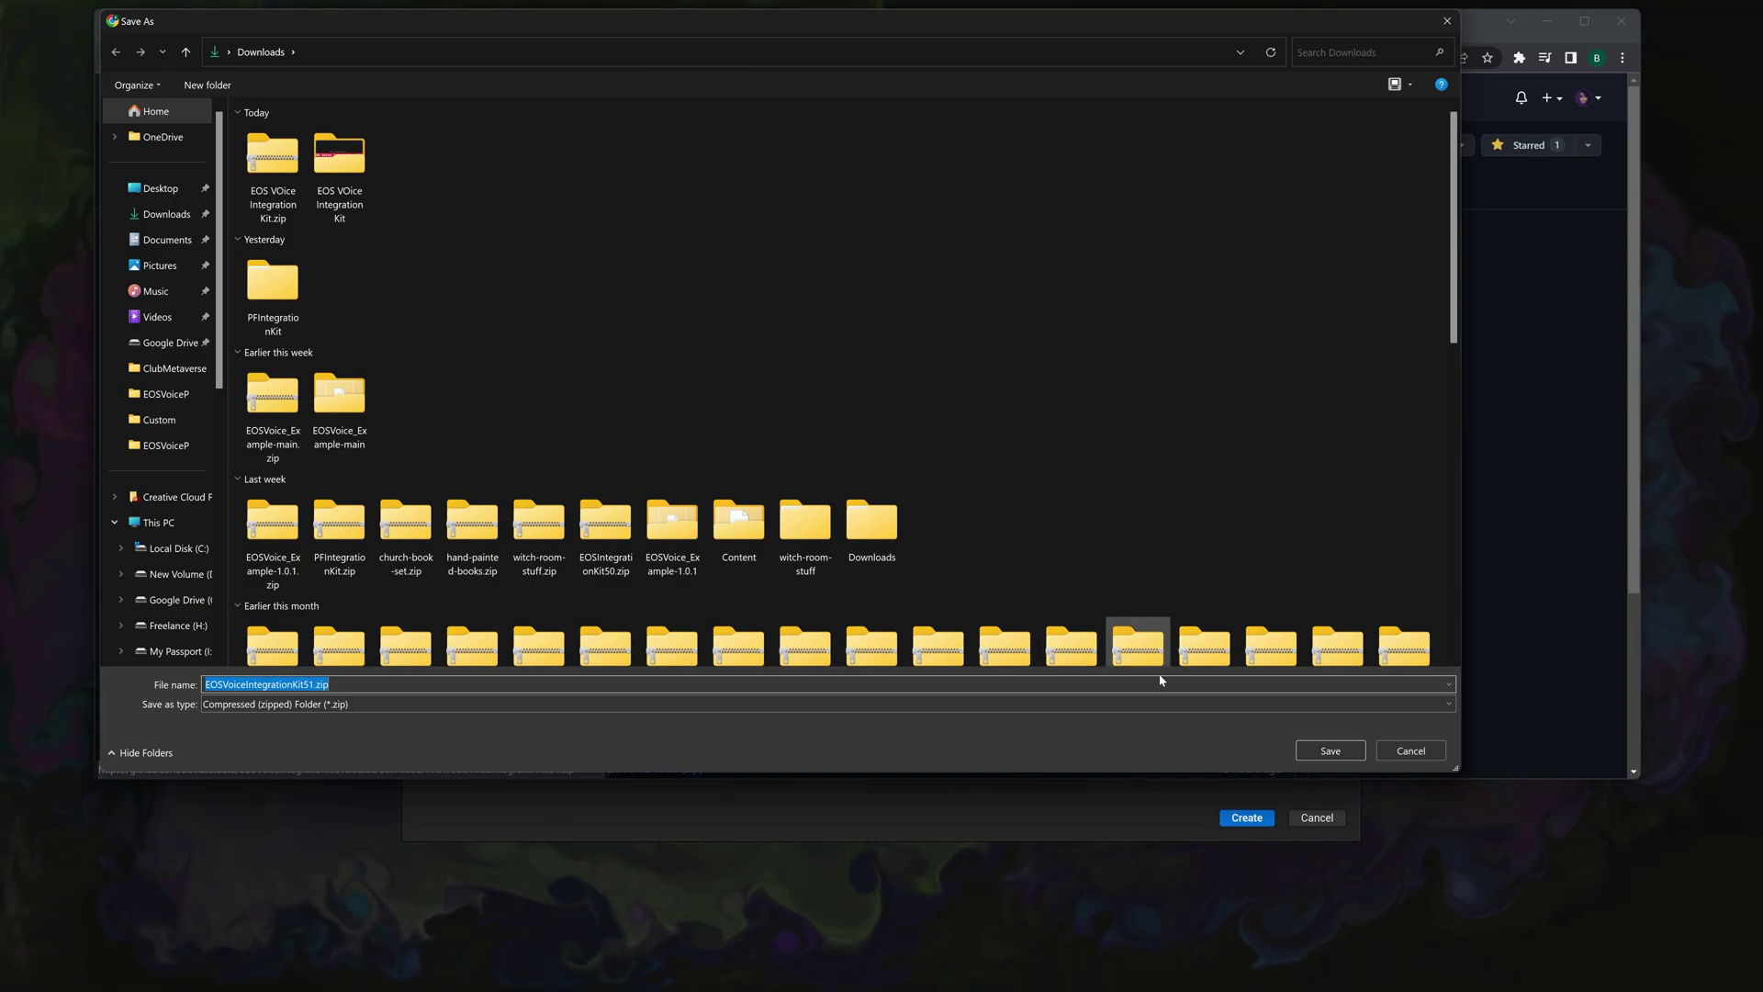
{"action": "left_click", "coordinate": [1338, 749]}
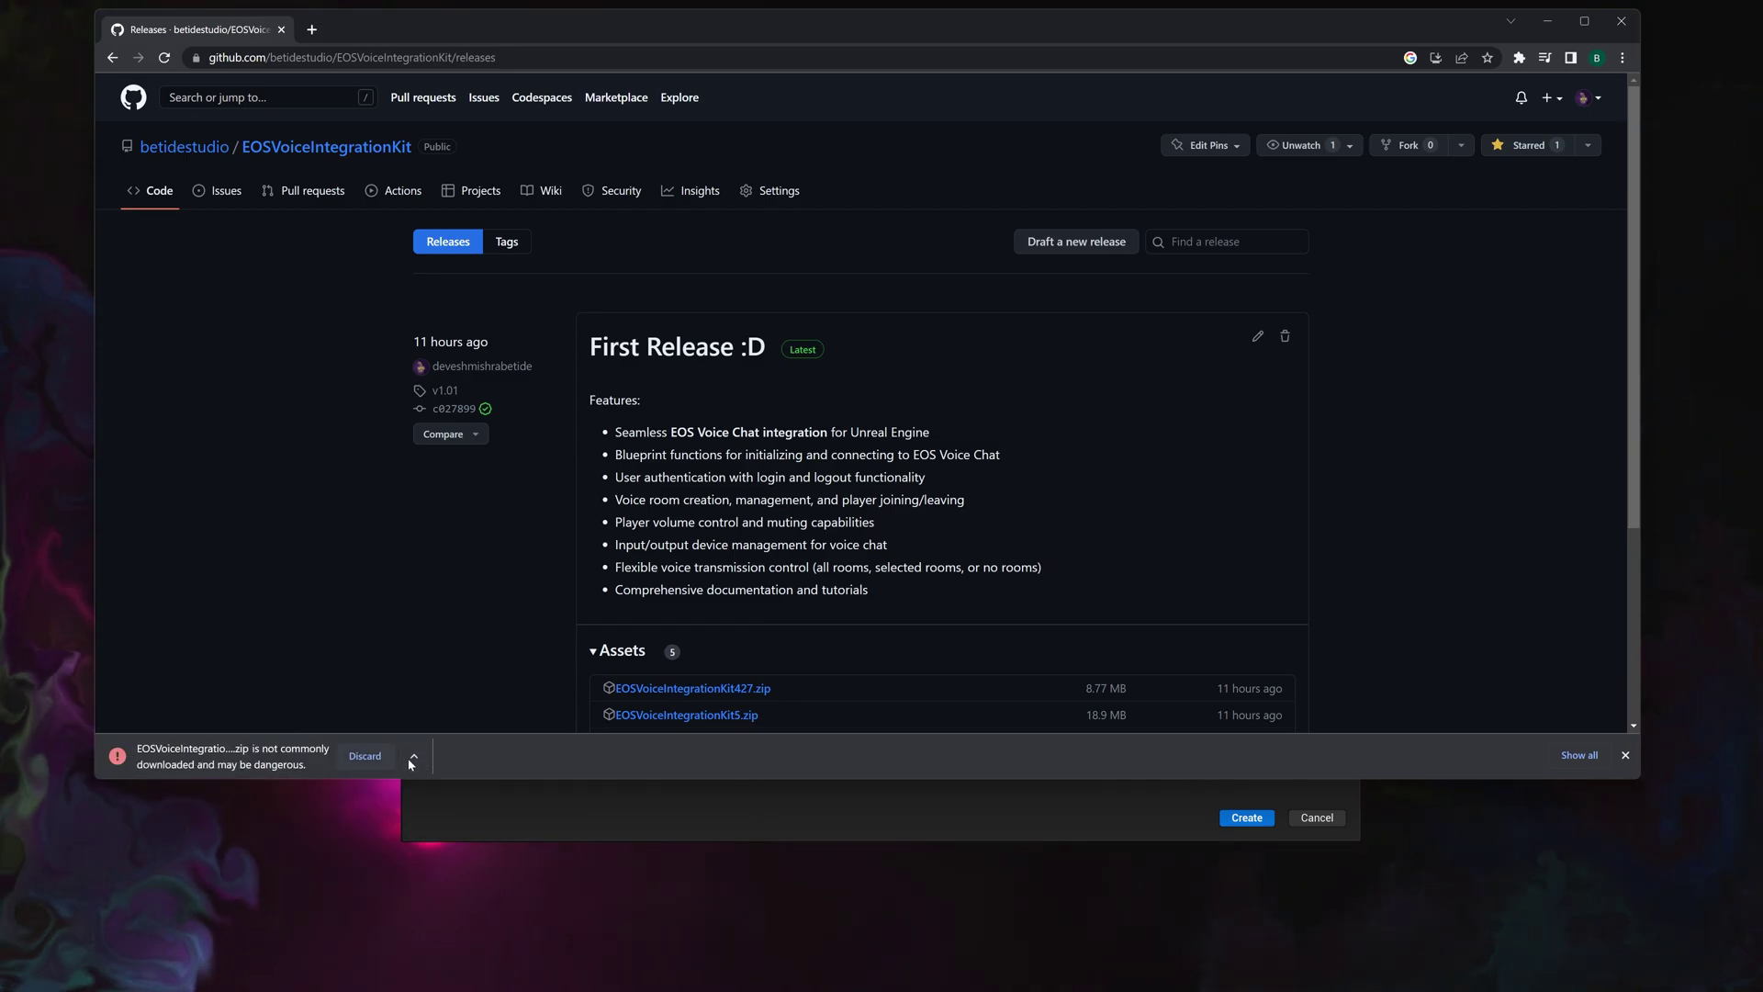
{"action": "left_click", "coordinate": [412, 755]}
{"action": "left_click", "coordinate": [442, 786]}
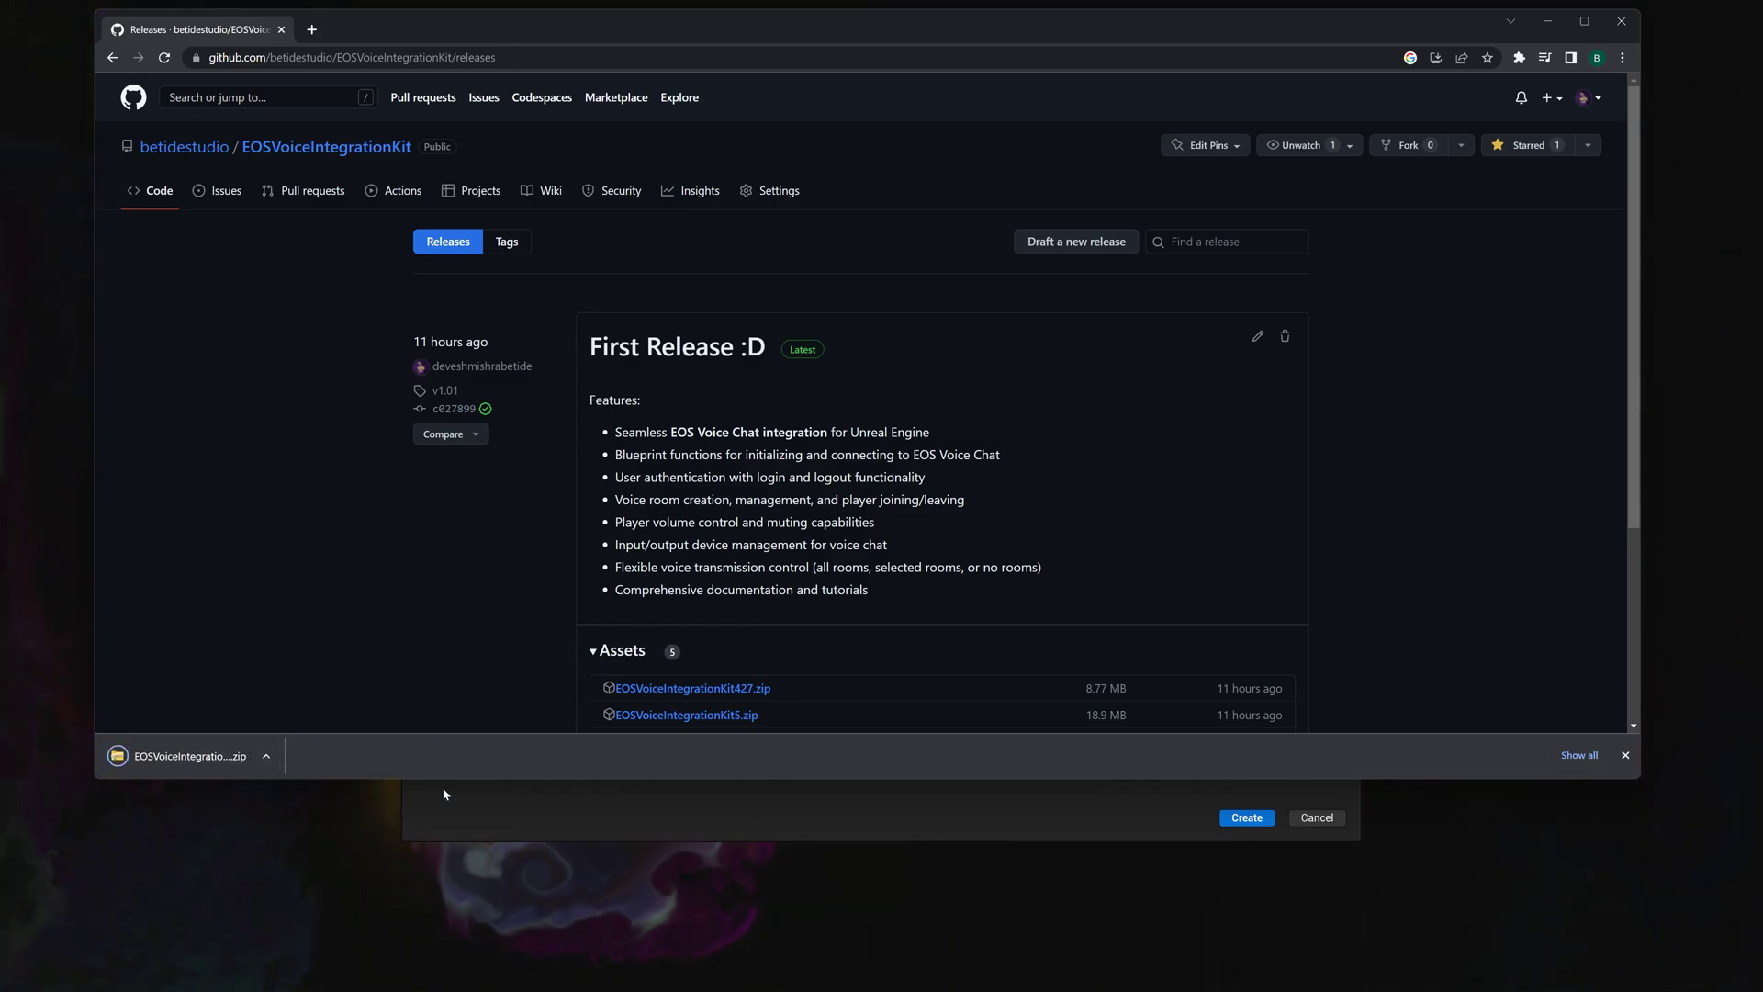
{"action": "left_click", "coordinate": [267, 756]}
- Show the downloaded zip in the Downloads folder and arrange it beside the release page
{"action": "left_click", "coordinate": [326, 830]}
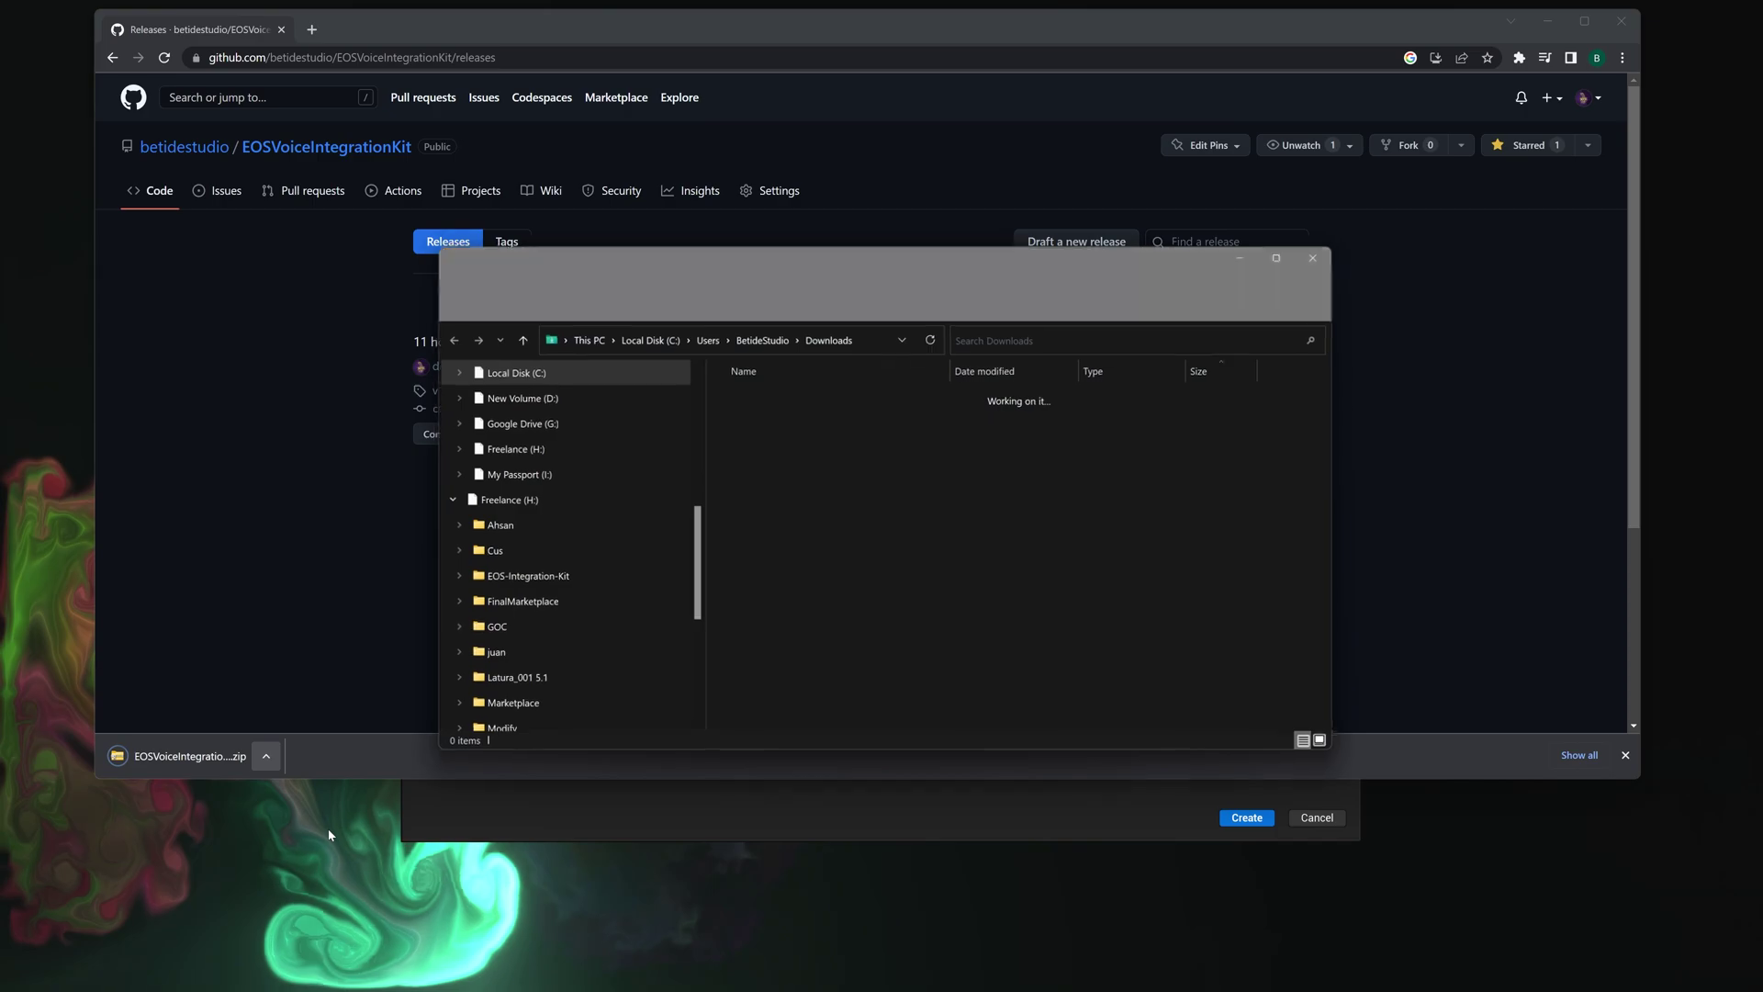
{"action": "left_click_drag", "start_coordinate": [719, 266], "coordinate": [742, 538]}
{"action": "left_click", "coordinate": [633, 344]}
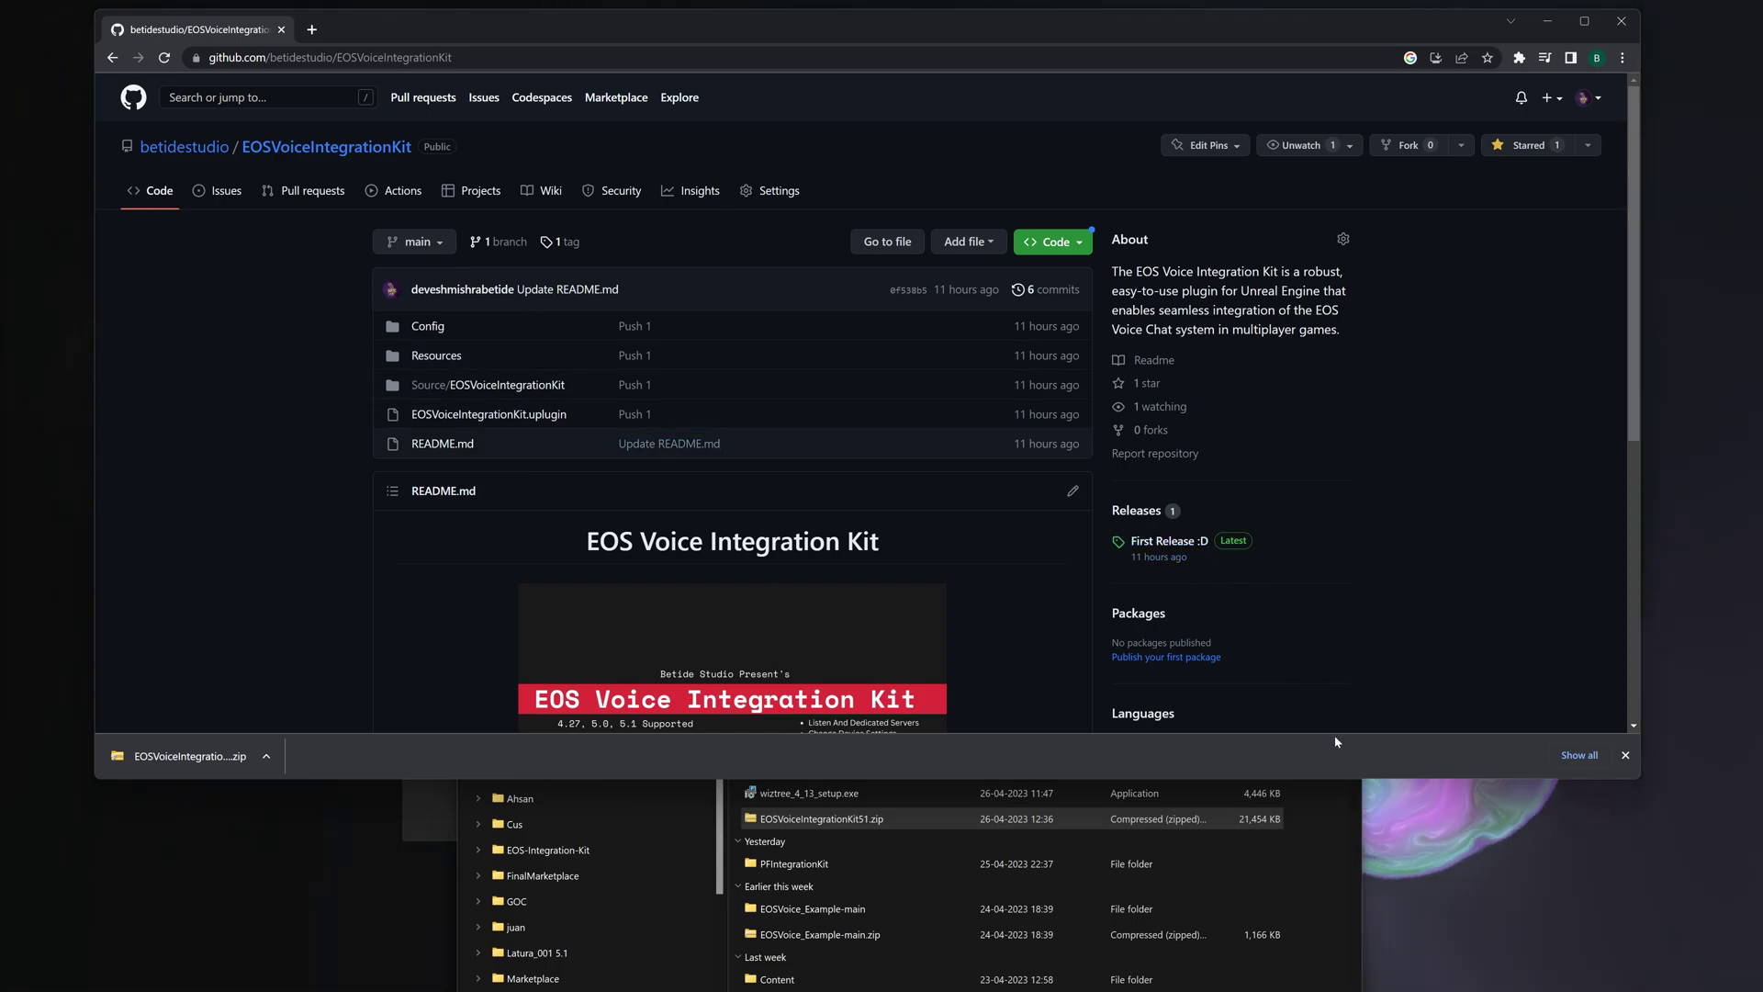
{"action": "left_click", "coordinate": [1331, 794]}
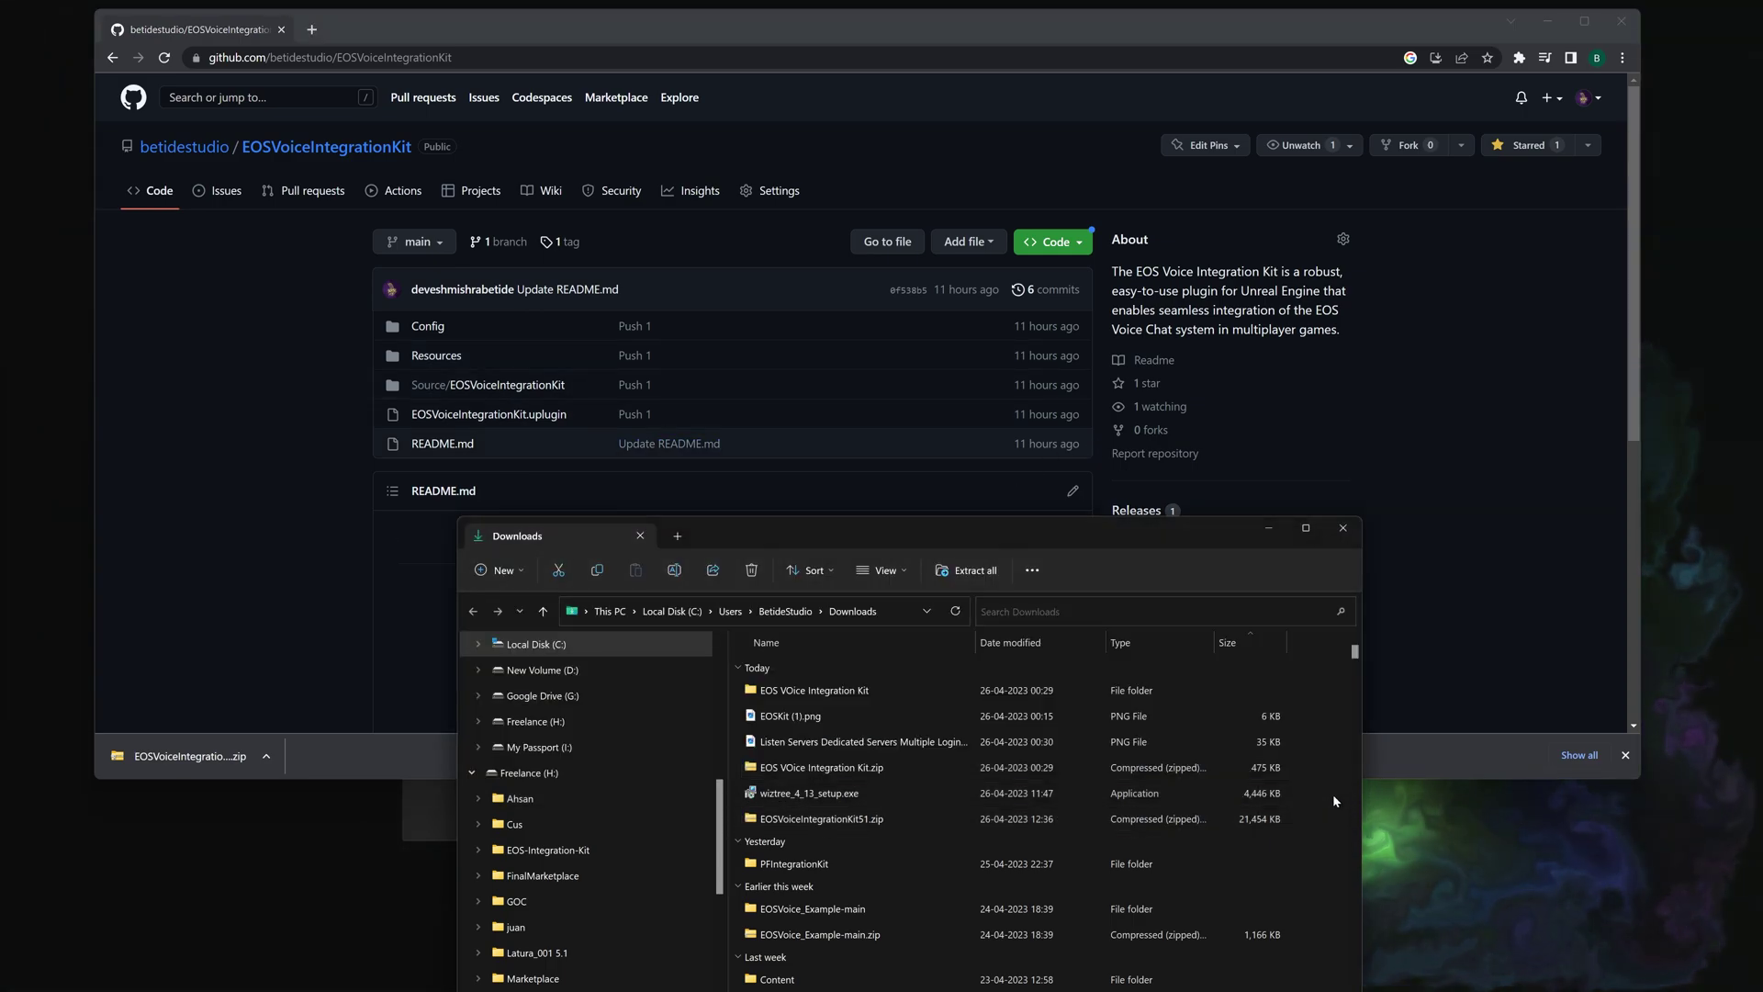
{"action": "left_click_drag", "start_coordinate": [824, 538], "coordinate": [803, 455]}
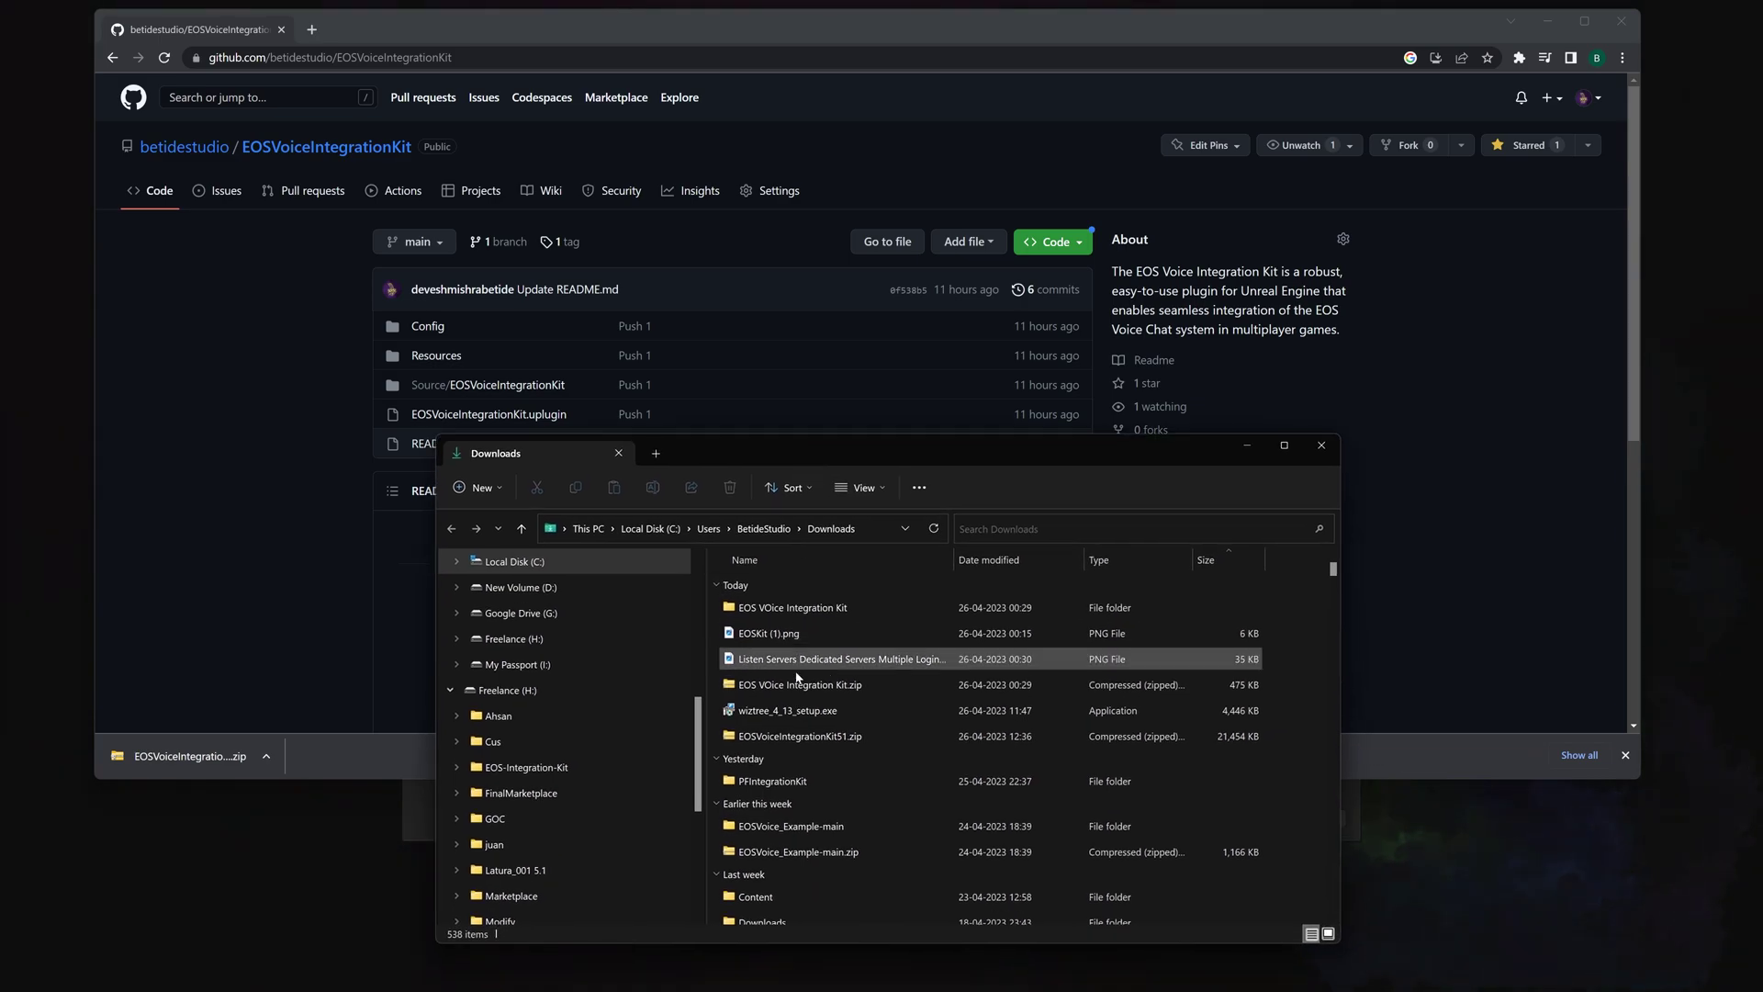
- Extract EOSVoiceIntegrationKit51.zip with 7-Zip into an EOSVoiceIntegrationKit51 folder
{"action": "right_click", "coordinate": [814, 740]}
{"action": "left_click", "coordinate": [835, 723]}
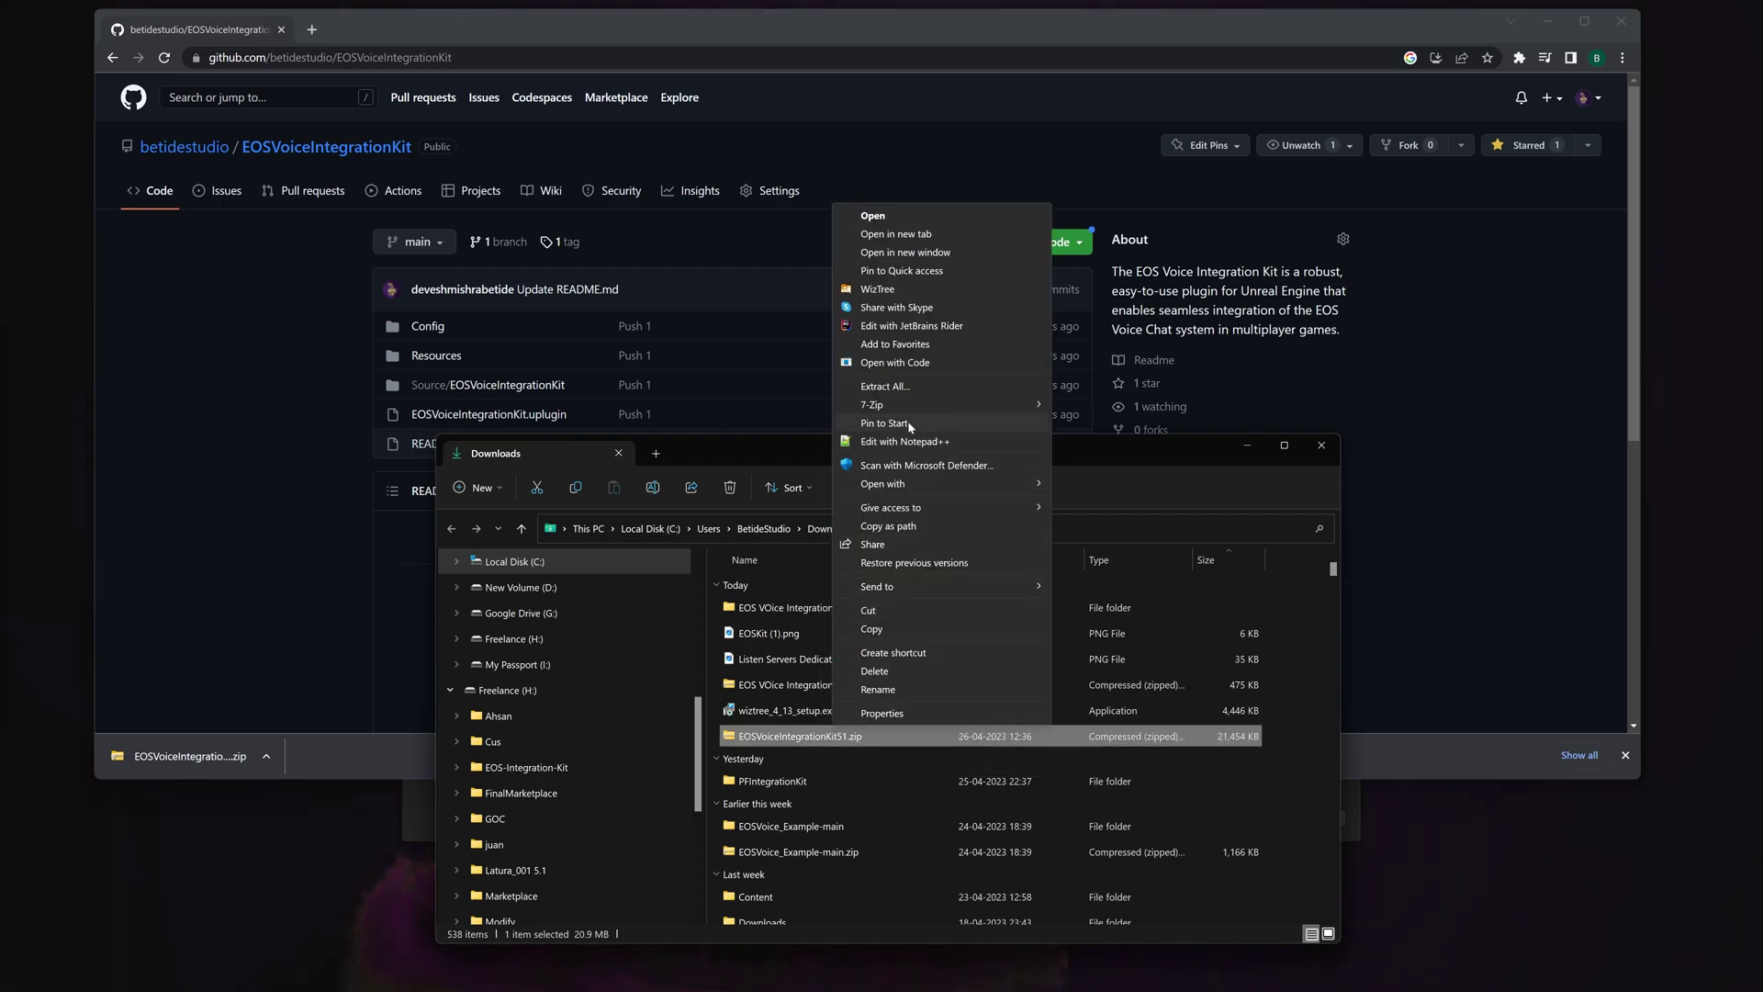
{"action": "mouse_move", "coordinate": [906, 404]}
{"action": "left_click", "coordinate": [1089, 483]}
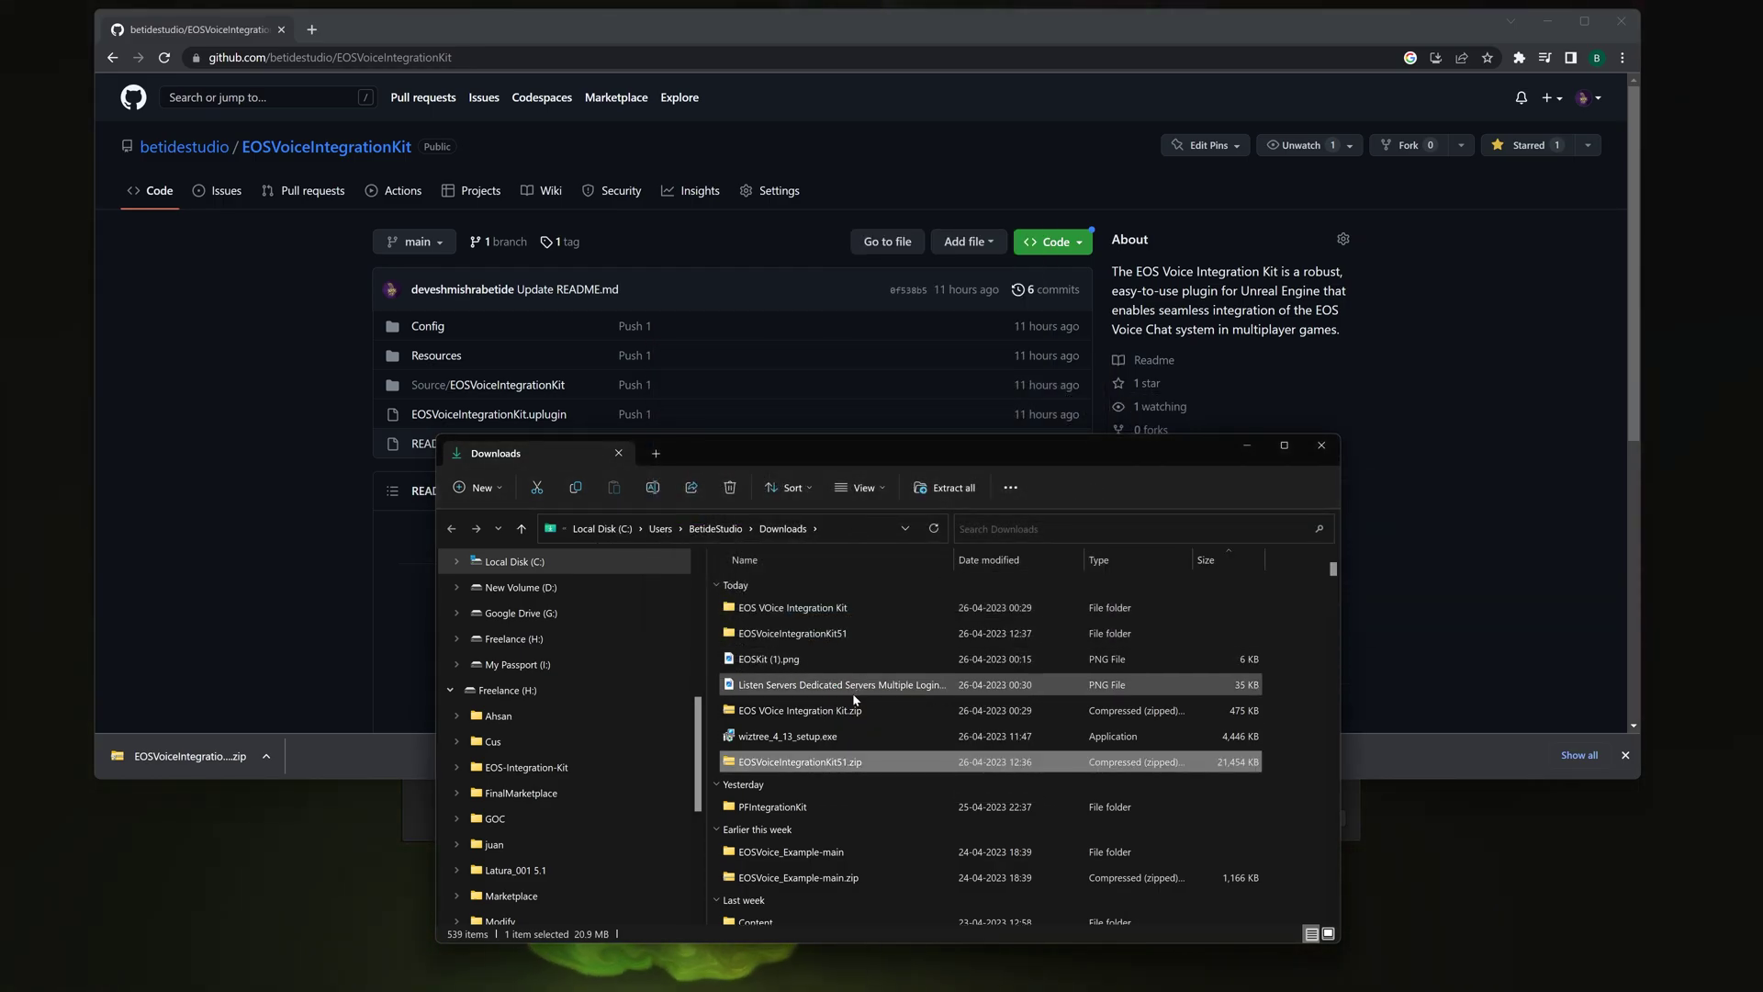
- Open EOSVoiceIntegrationKit51 and check the EOSVoiceIntegrationKit plugin folder inside
{"action": "double_click", "coordinate": [854, 633]}
{"action": "double_click", "coordinate": [838, 608]}
{"action": "key", "text": "alt+Left"}
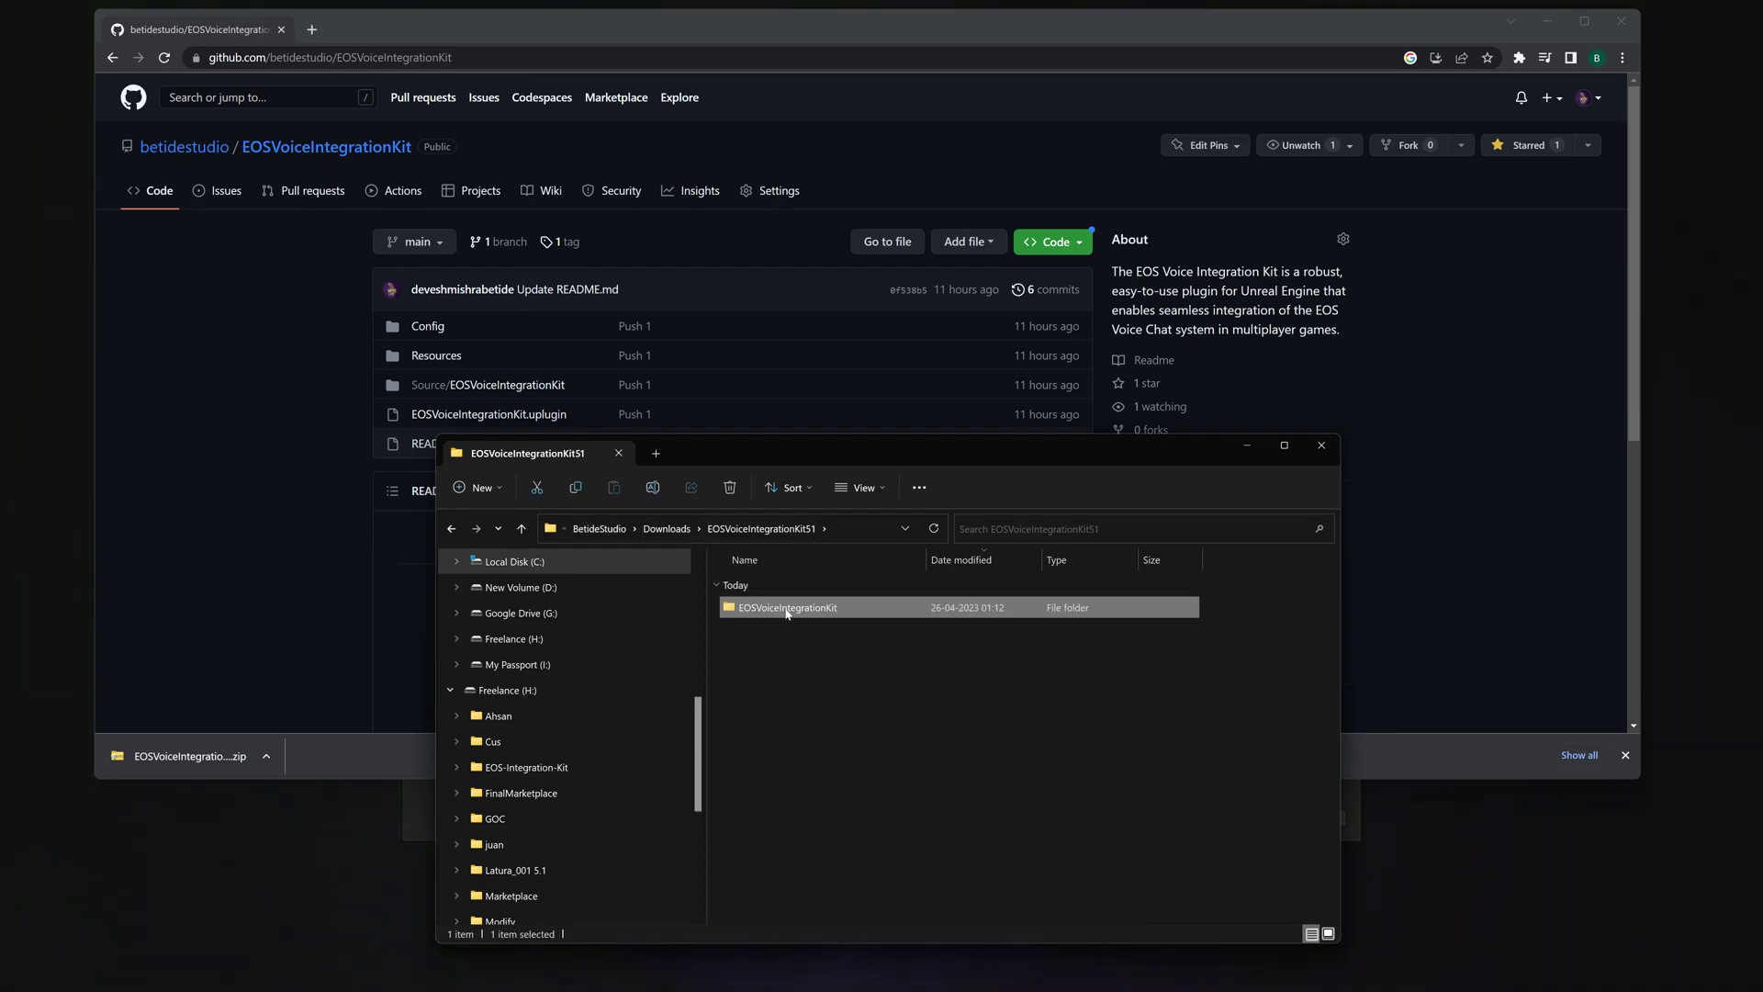
{"action": "right_click", "coordinate": [787, 613]}
{"action": "key", "text": "Escape"}
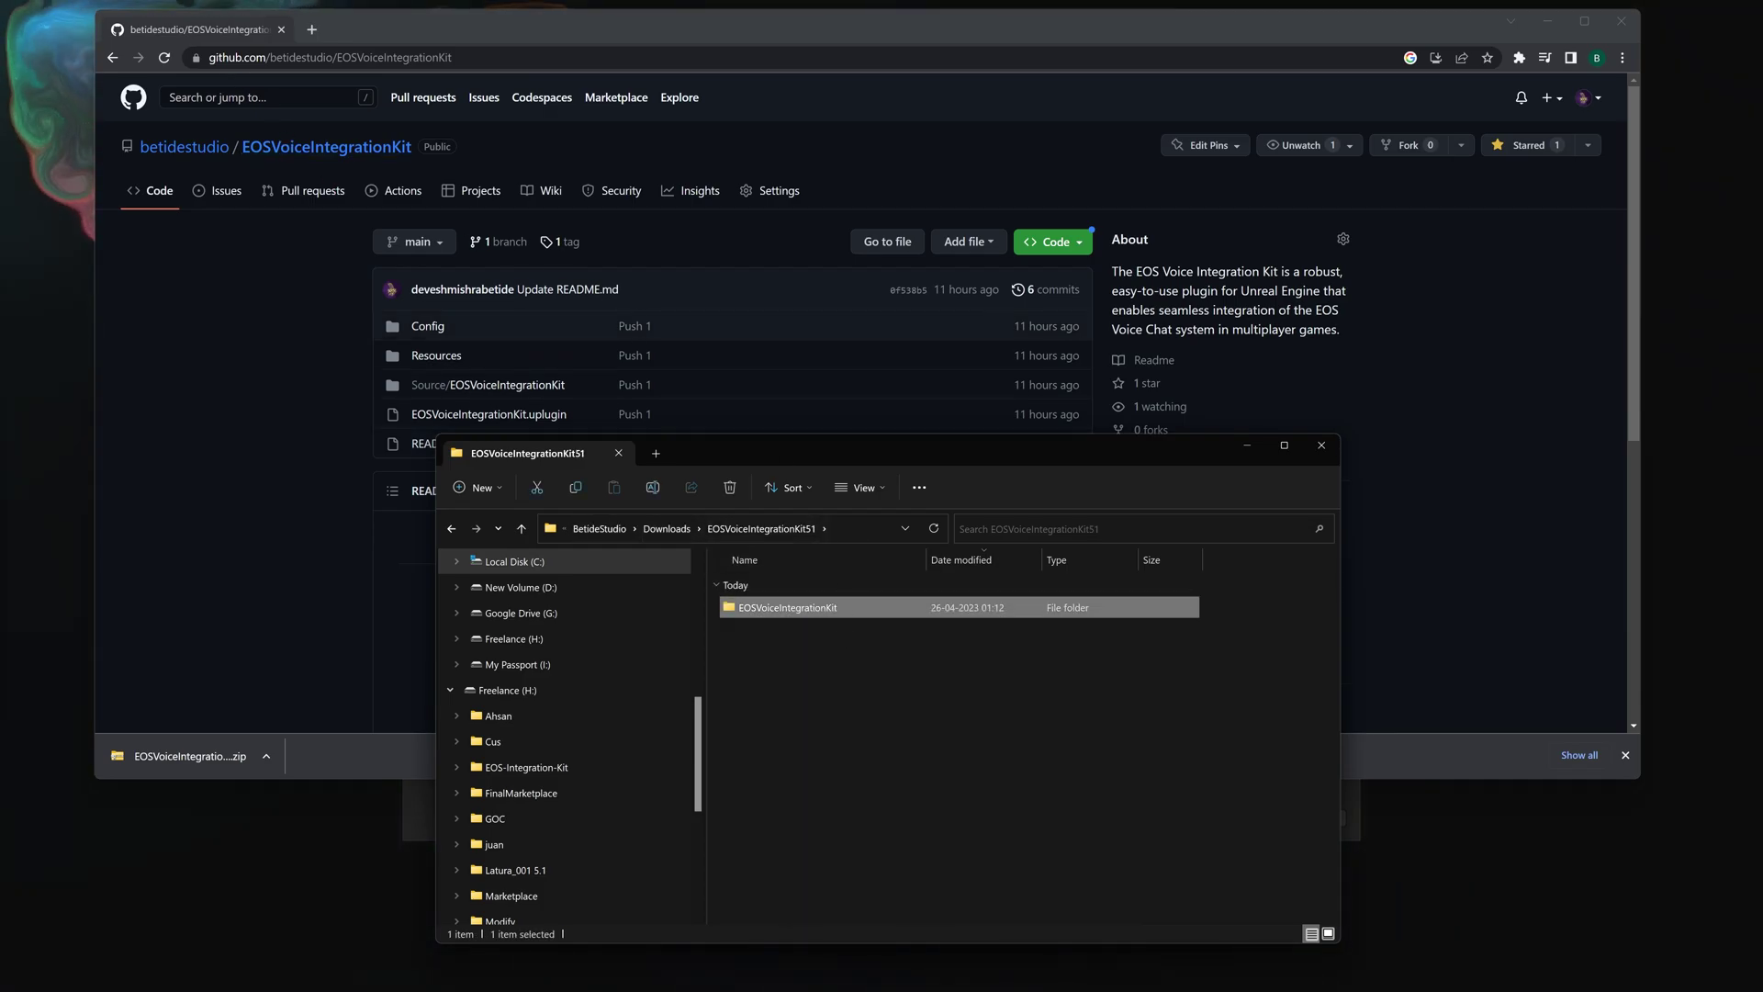
- Create a Third Person Blueprint project named EOSVoiceSetup in H:\YT
{"action": "left_click", "coordinate": [1547, 20]}
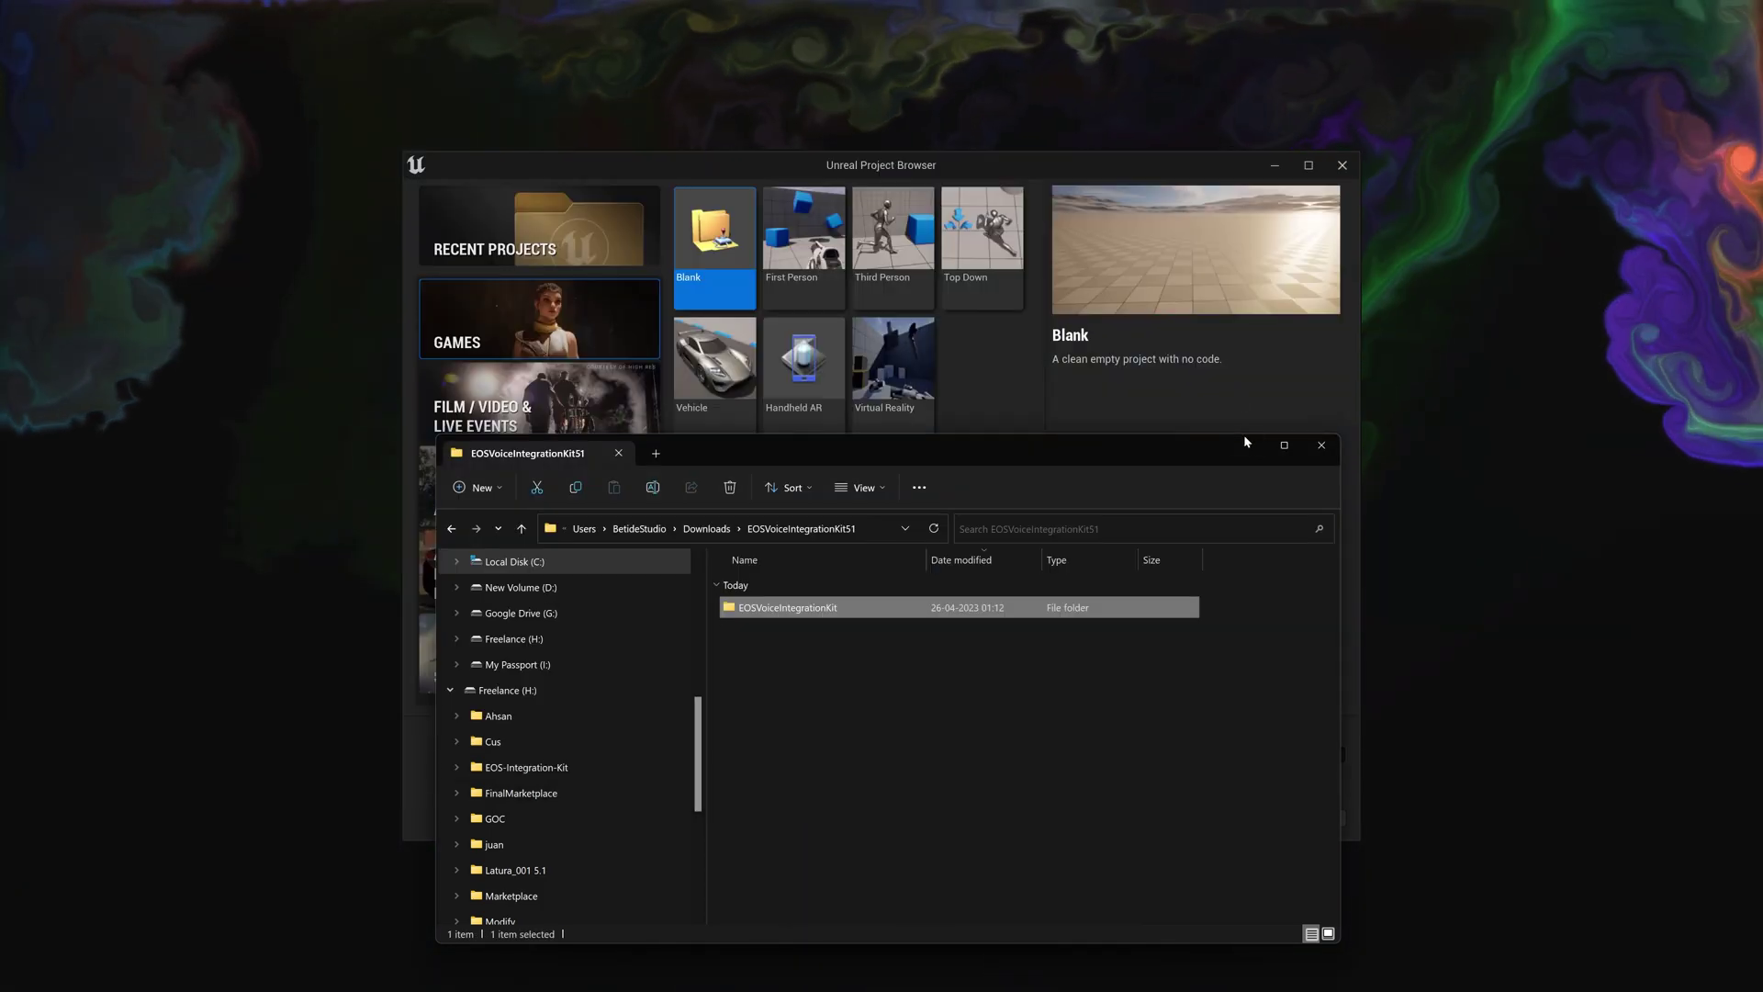
{"action": "left_click", "coordinate": [1246, 441]}
{"action": "left_click", "coordinate": [882, 294]}
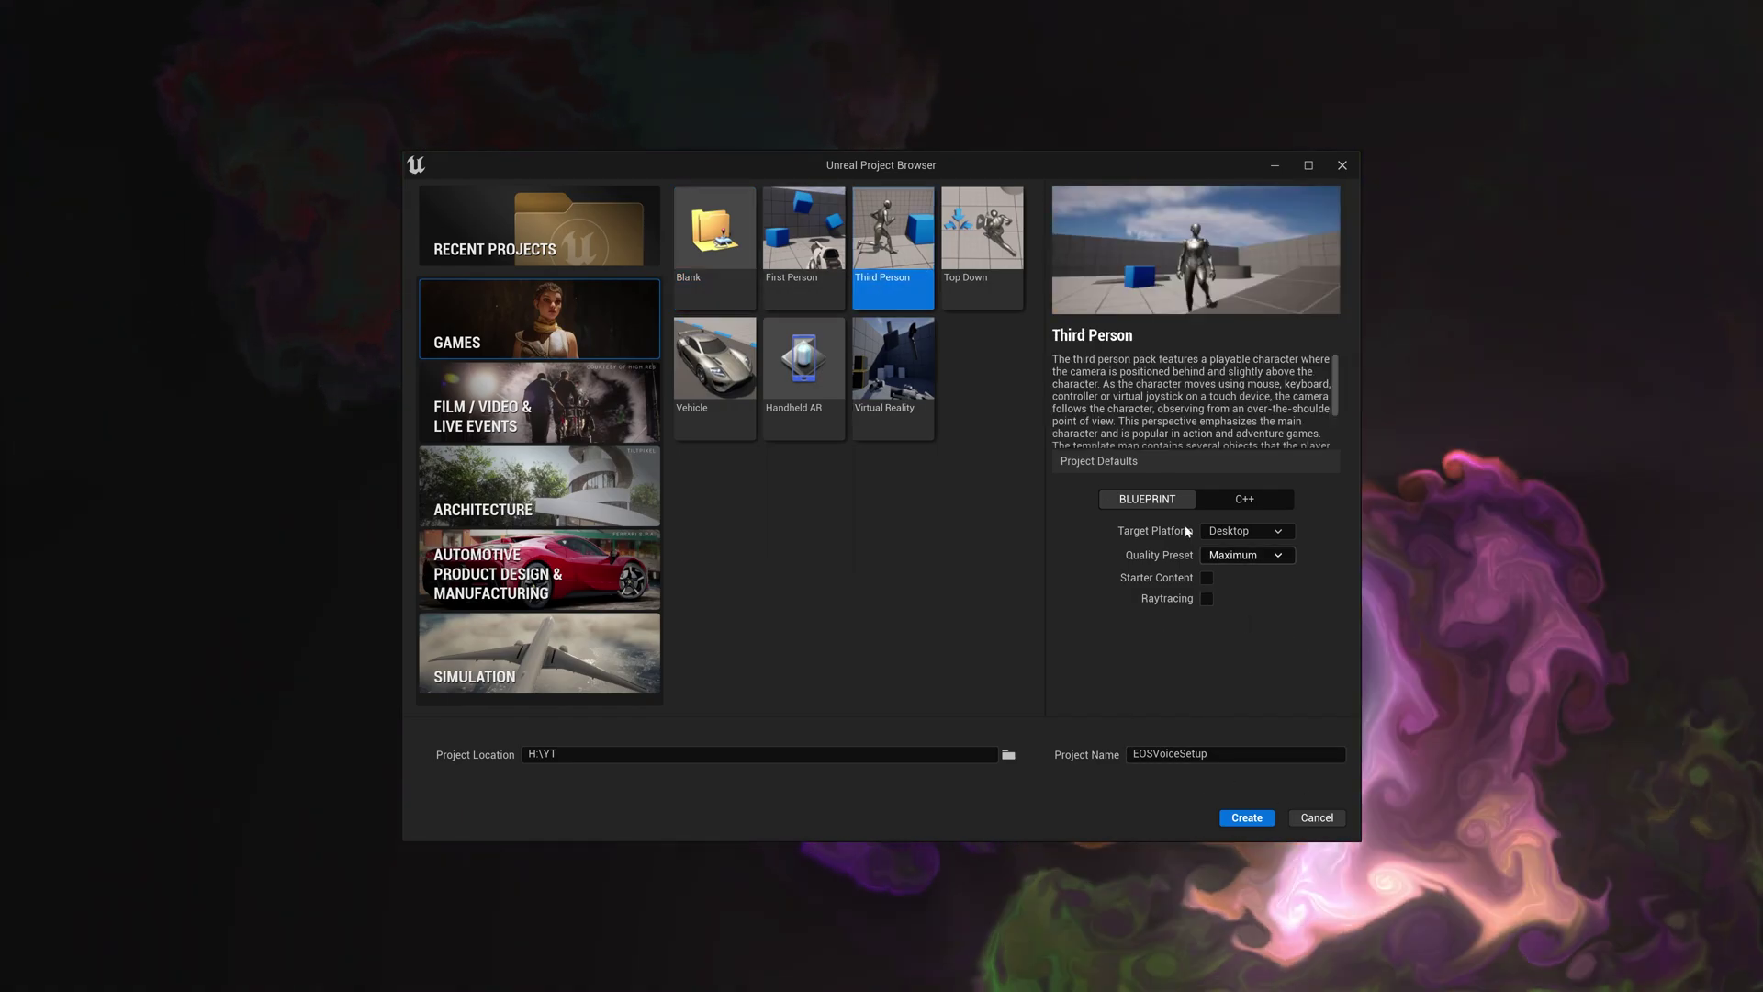
{"action": "left_click", "coordinate": [1238, 817]}
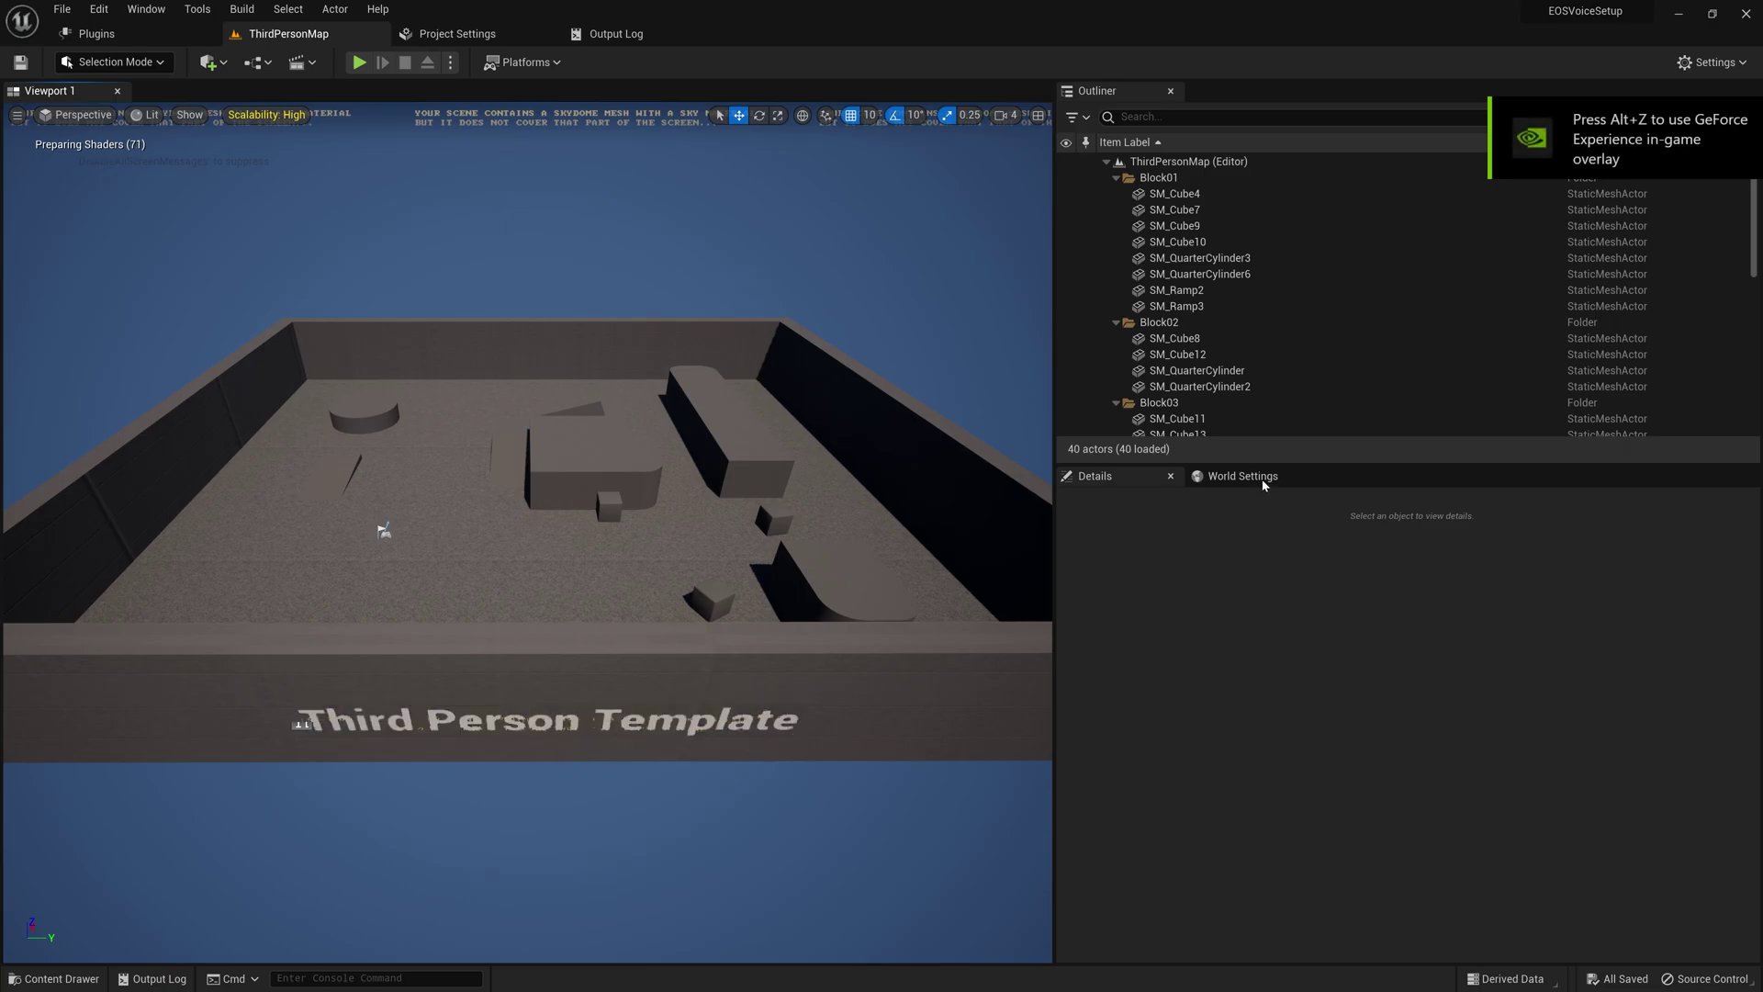
- Search the plugins for 'Voice', enable EOS Voice Chat, and return to ThirdPersonMap
{"action": "left_click", "coordinate": [1700, 68]}
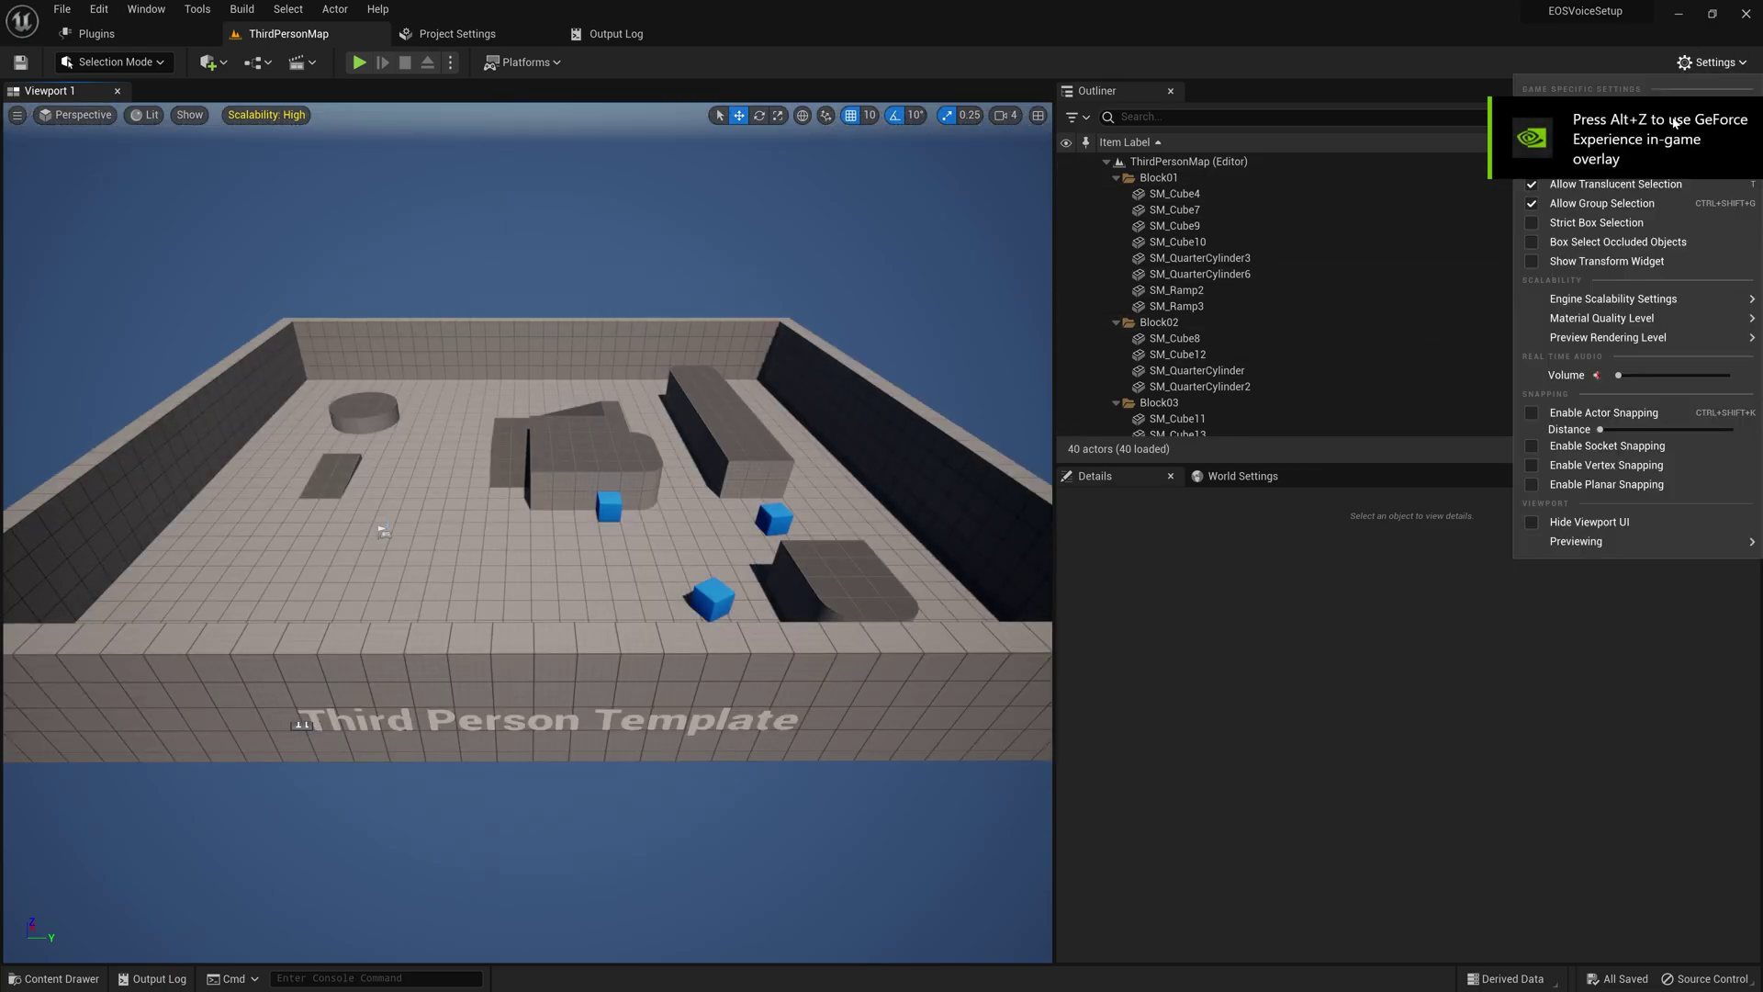
{"action": "left_click", "coordinate": [96, 33]}
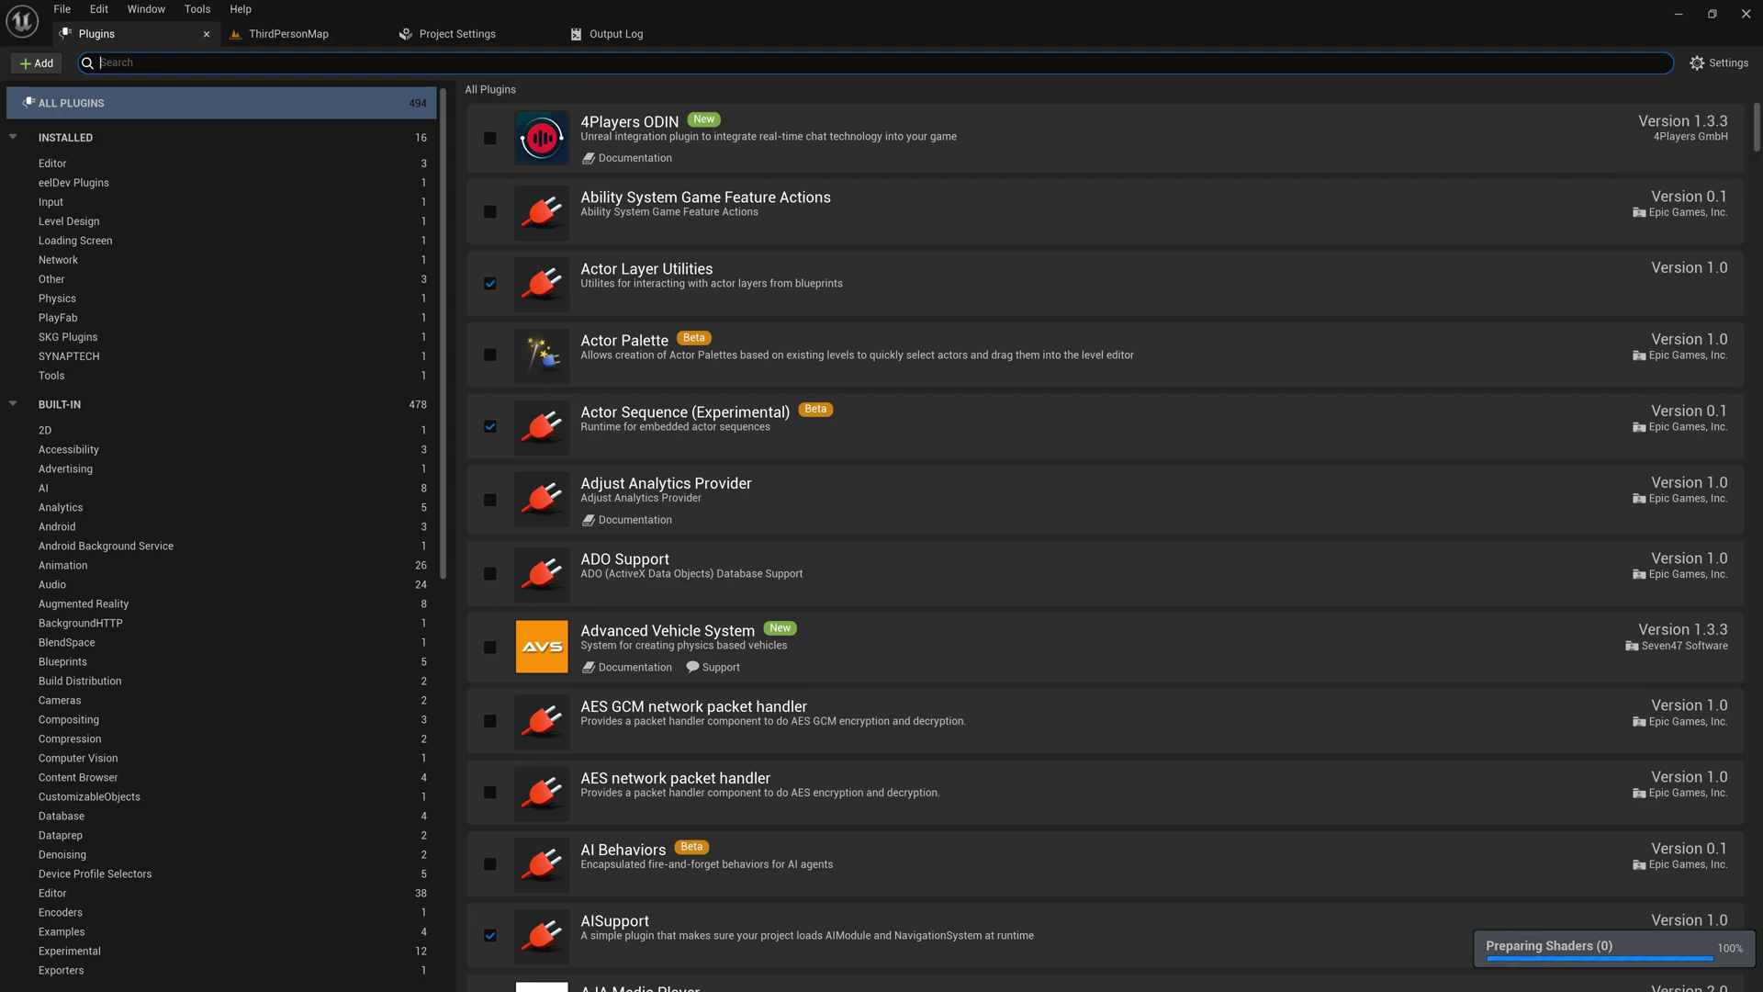
{"action": "type", "text": "Voice"}
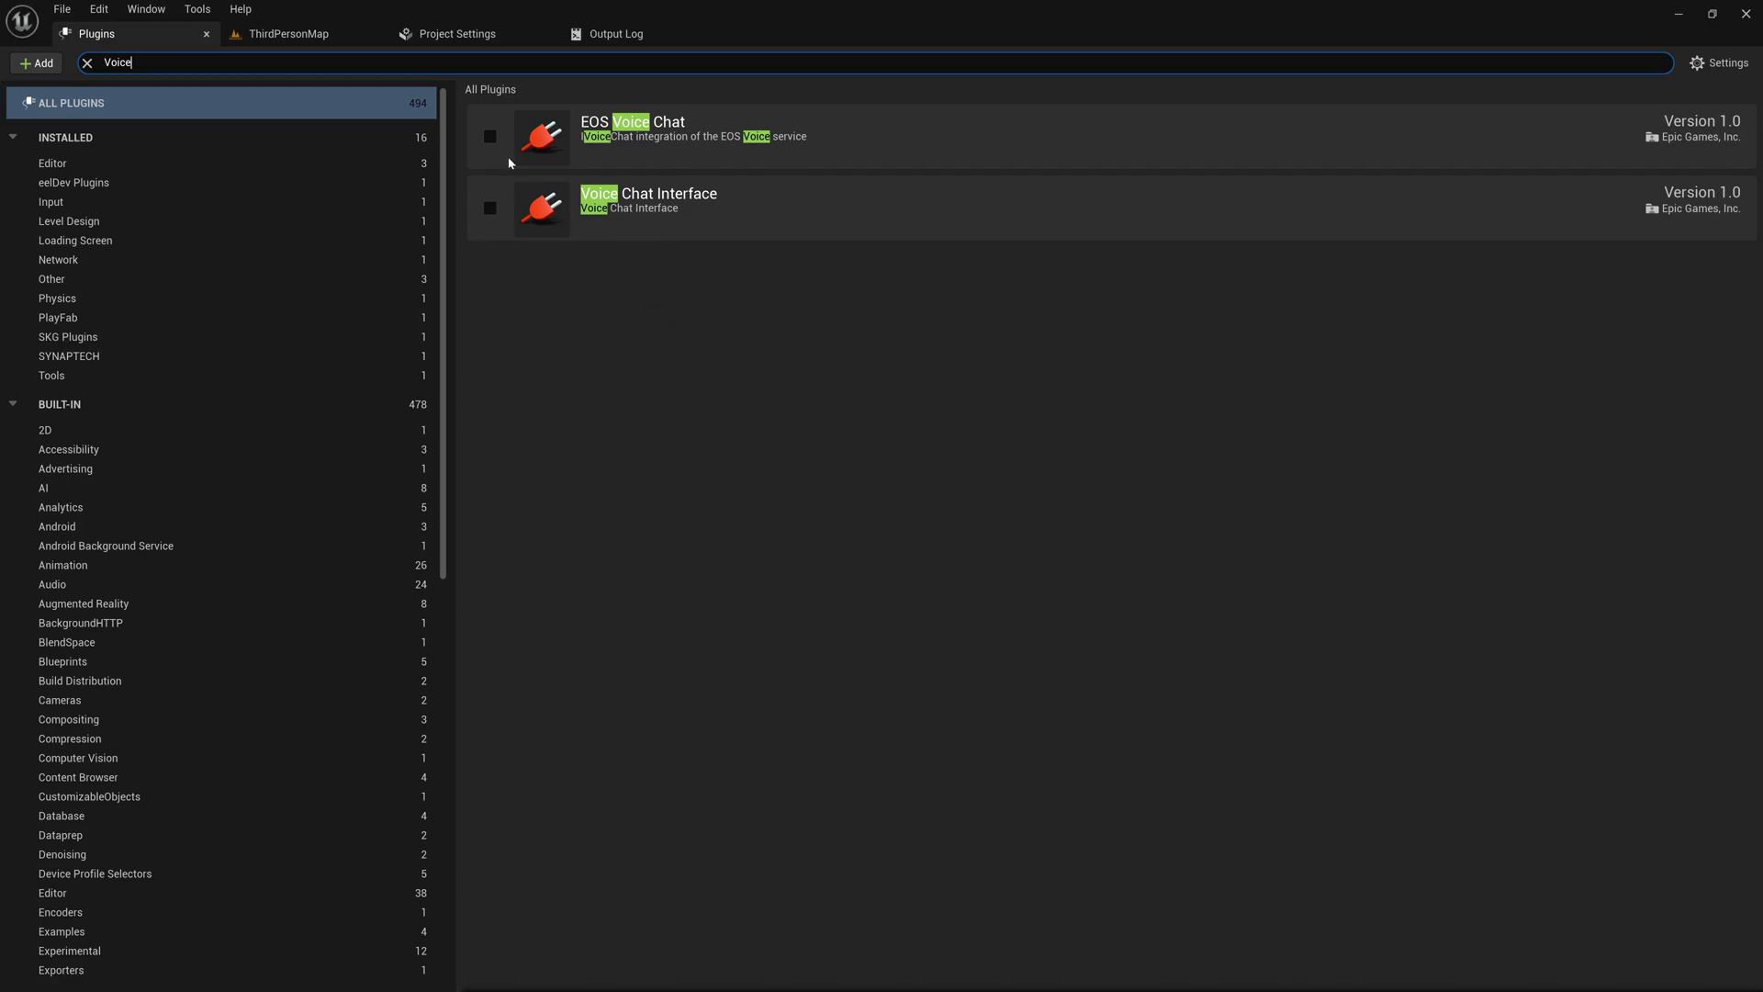
{"action": "left_click", "coordinate": [490, 137]}
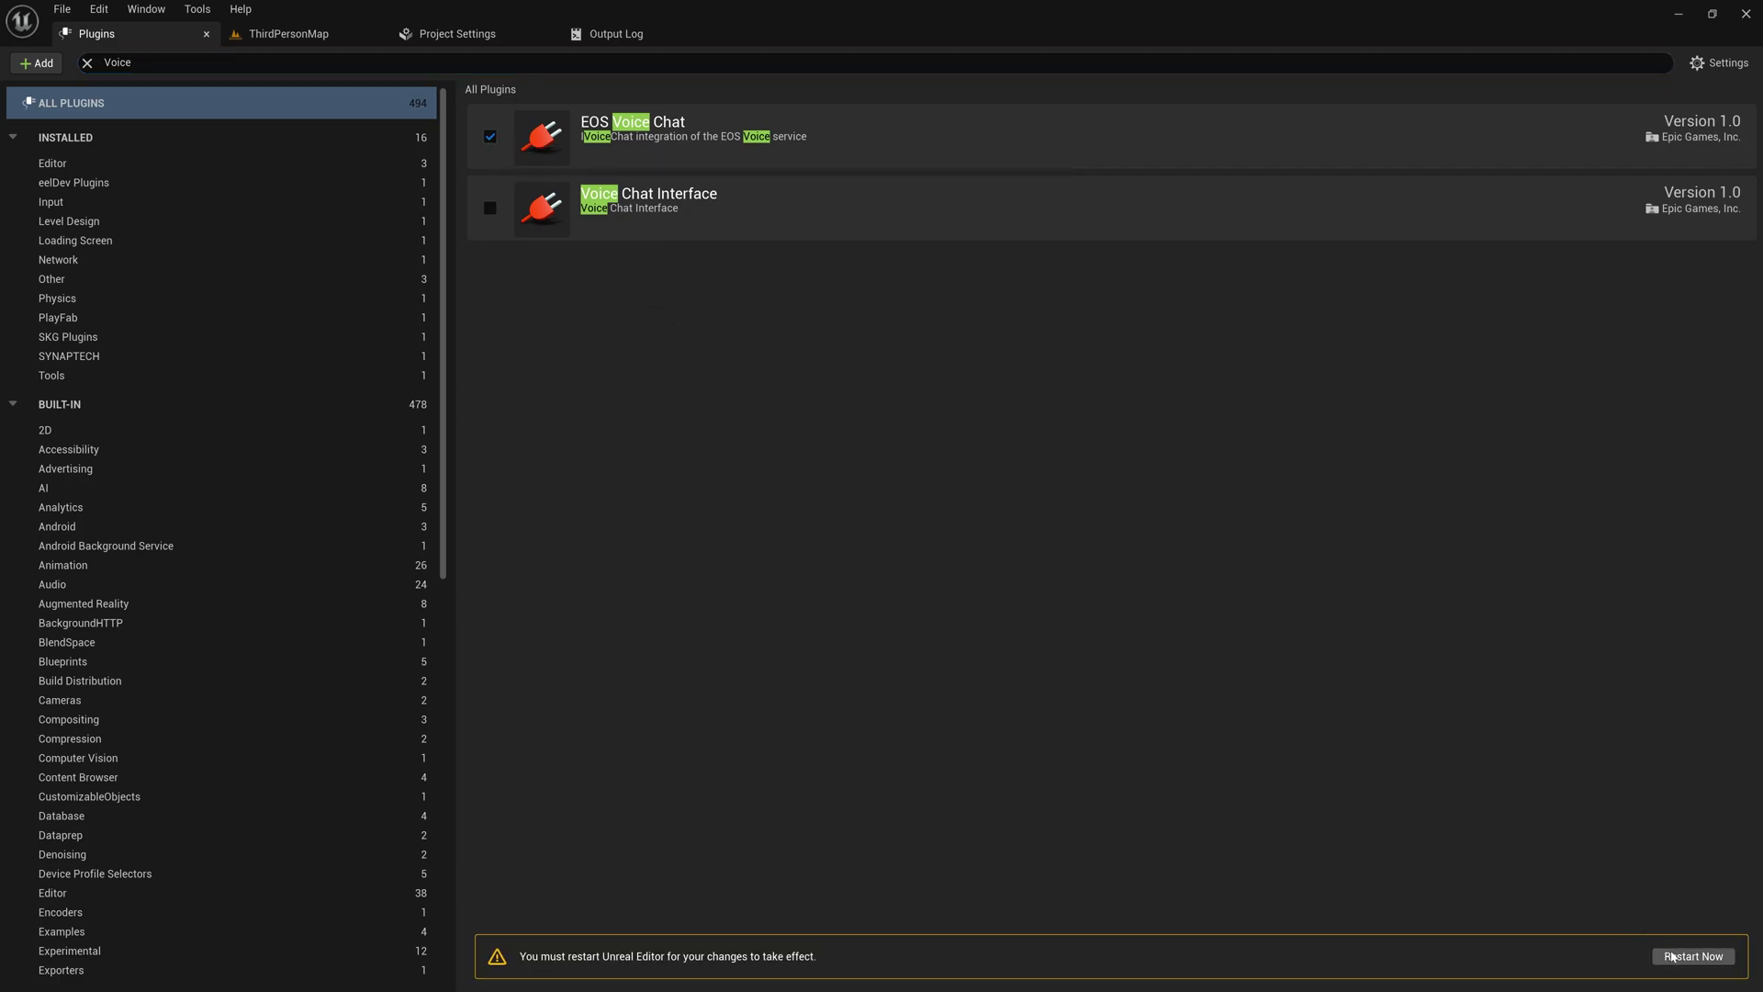
{"action": "left_click", "coordinate": [318, 39]}
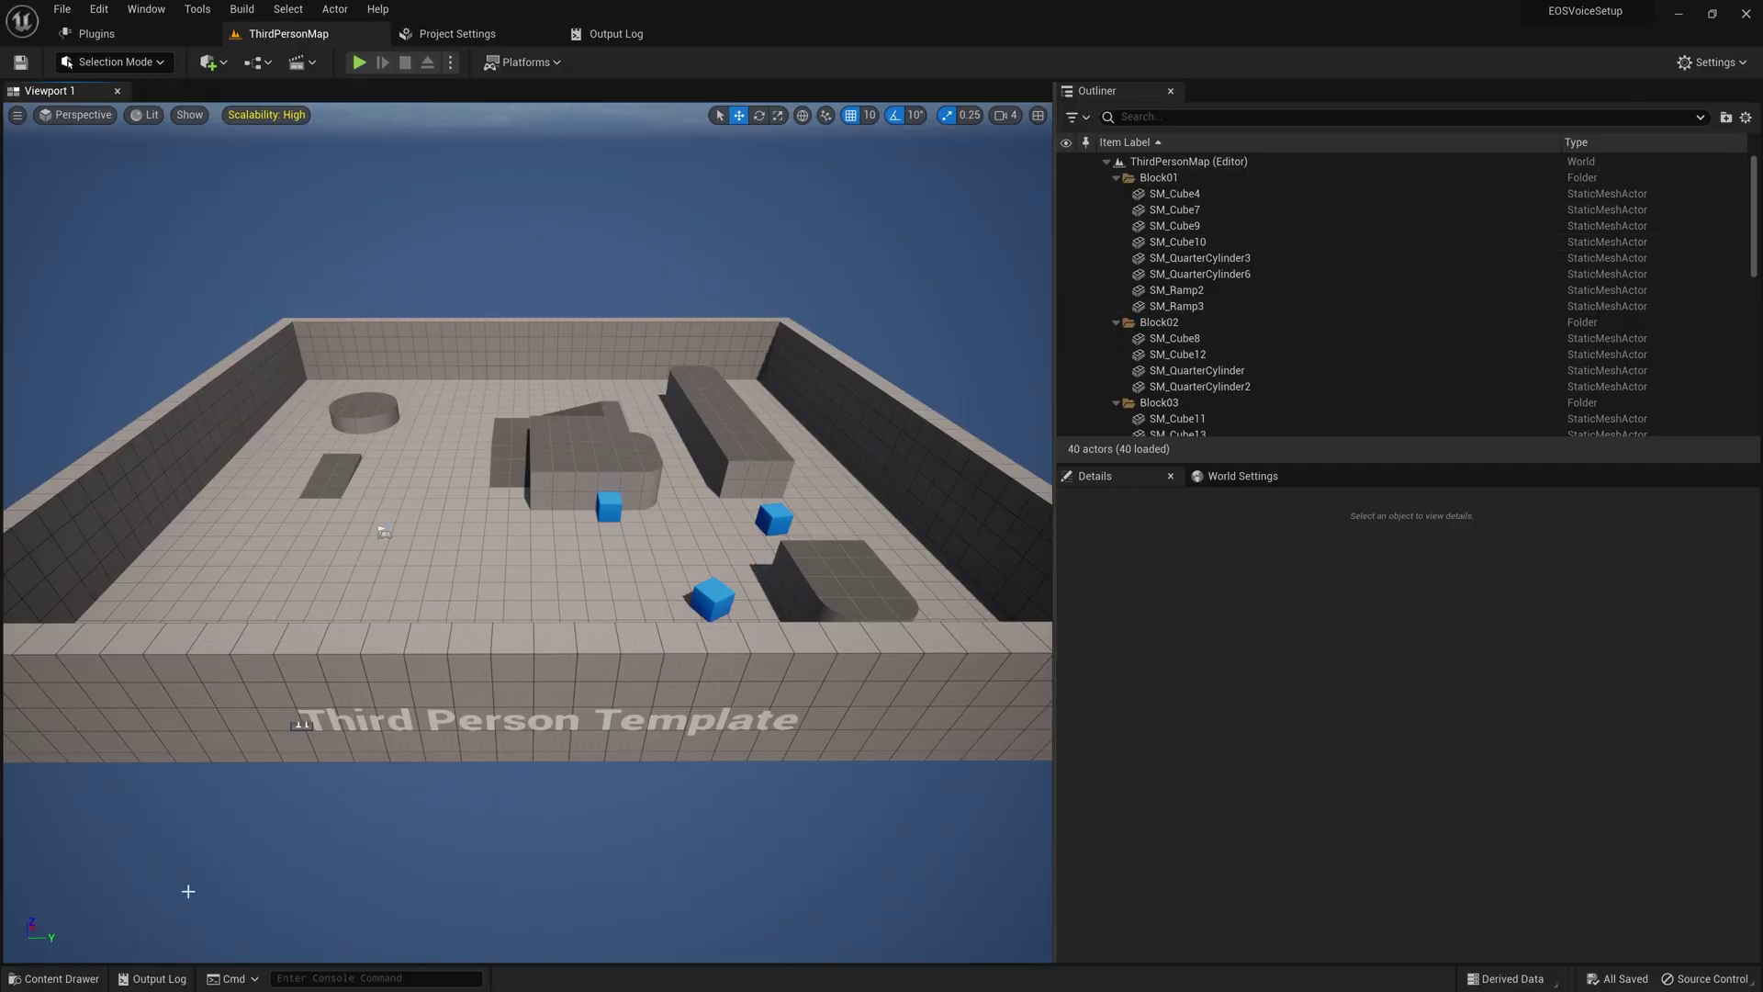
- Reveal the EOSVoiceSetup project folder in File Explorer via the Characters folder
{"action": "left_click", "coordinate": [55, 977]}
{"action": "right_click", "coordinate": [540, 648]}
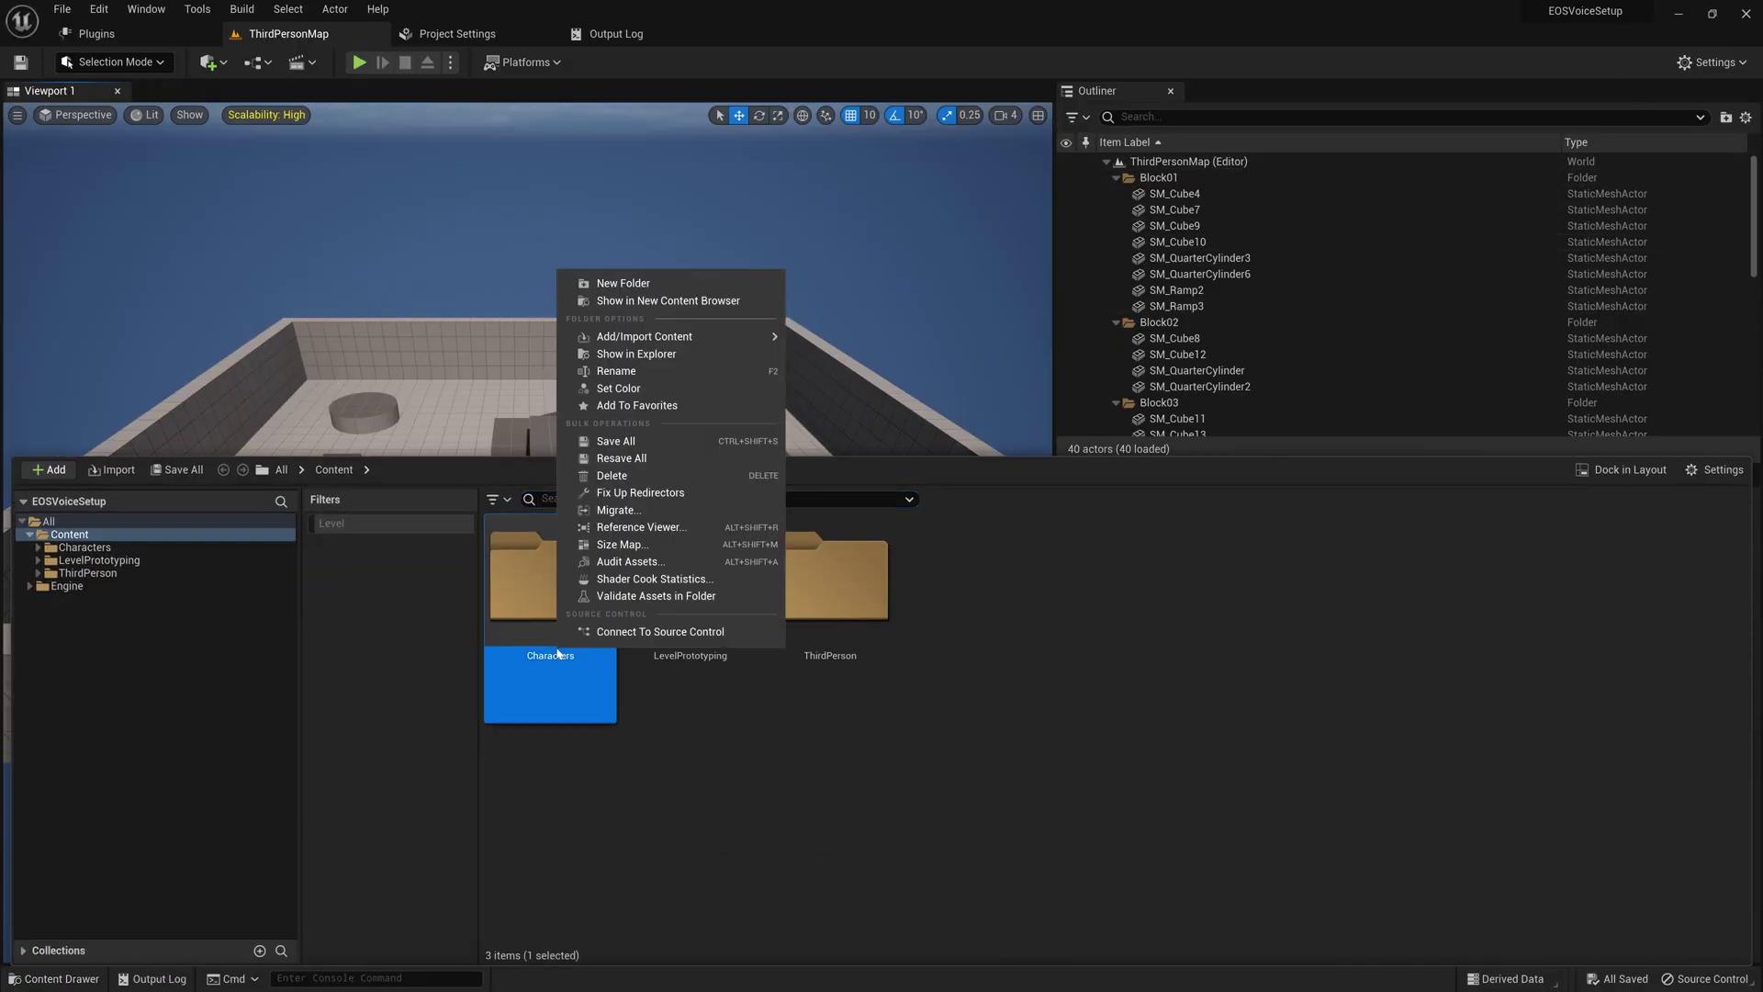
{"action": "left_click", "coordinate": [632, 355]}
{"action": "left_click_drag", "start_coordinate": [726, 475], "coordinate": [633, 338]}
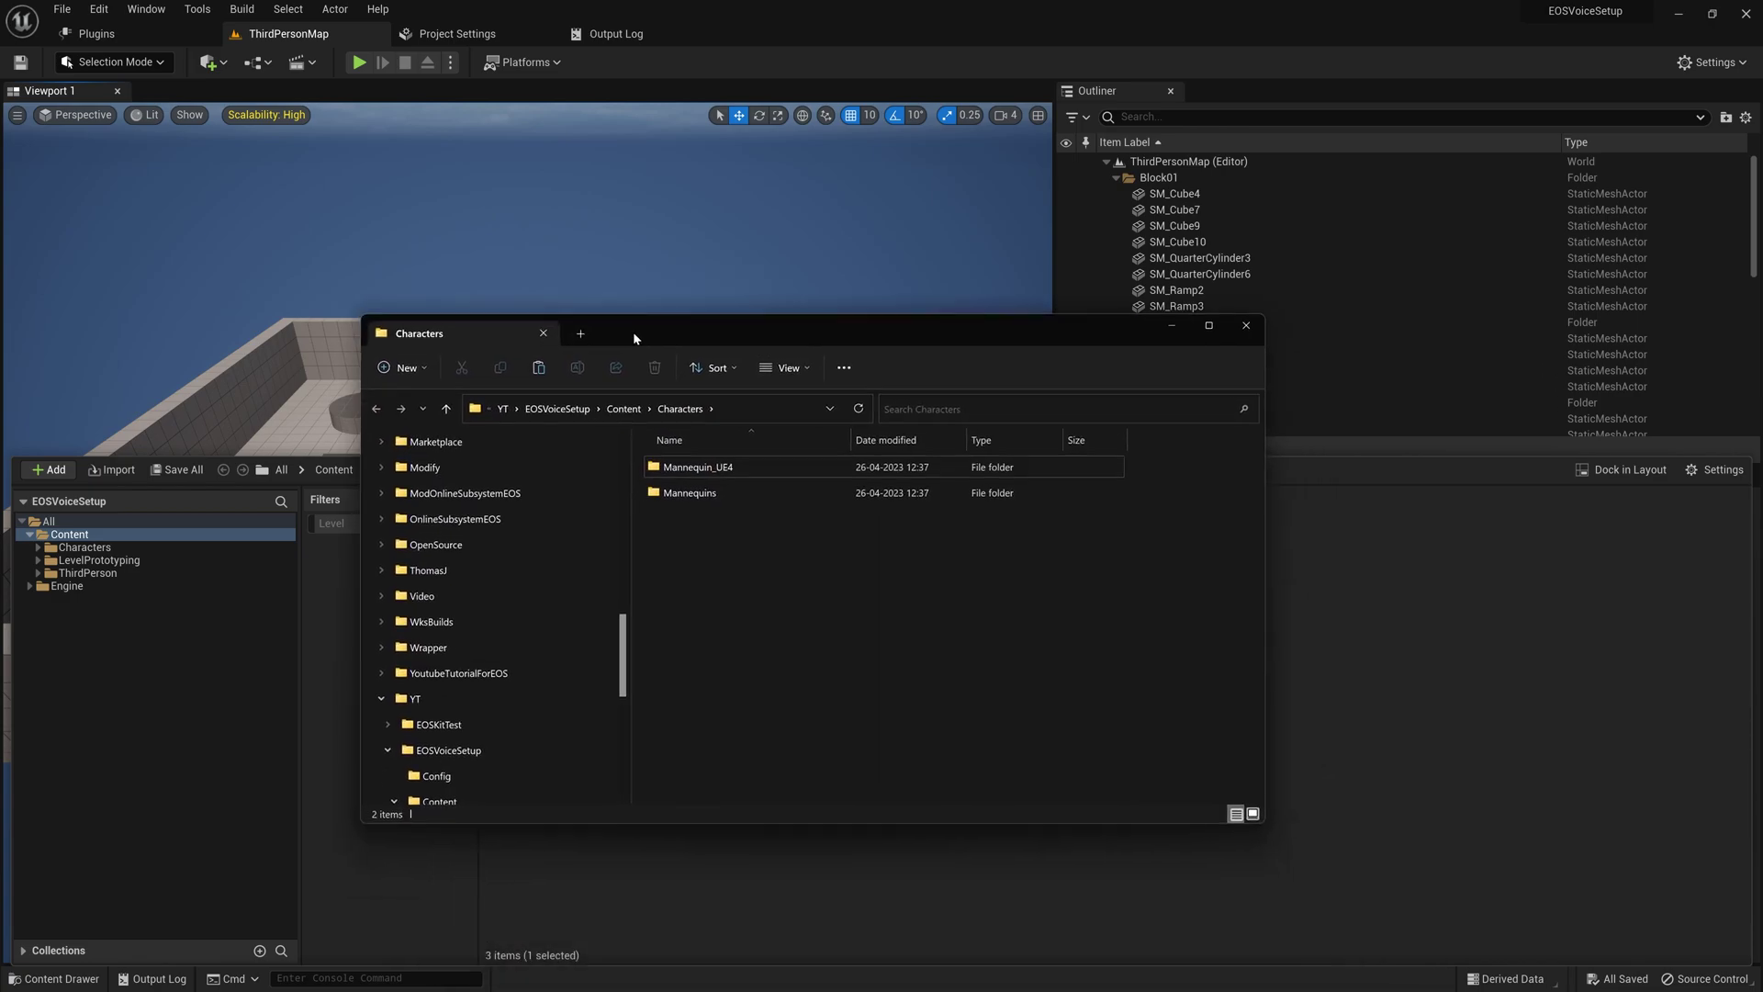
{"action": "left_click", "coordinate": [588, 410]}
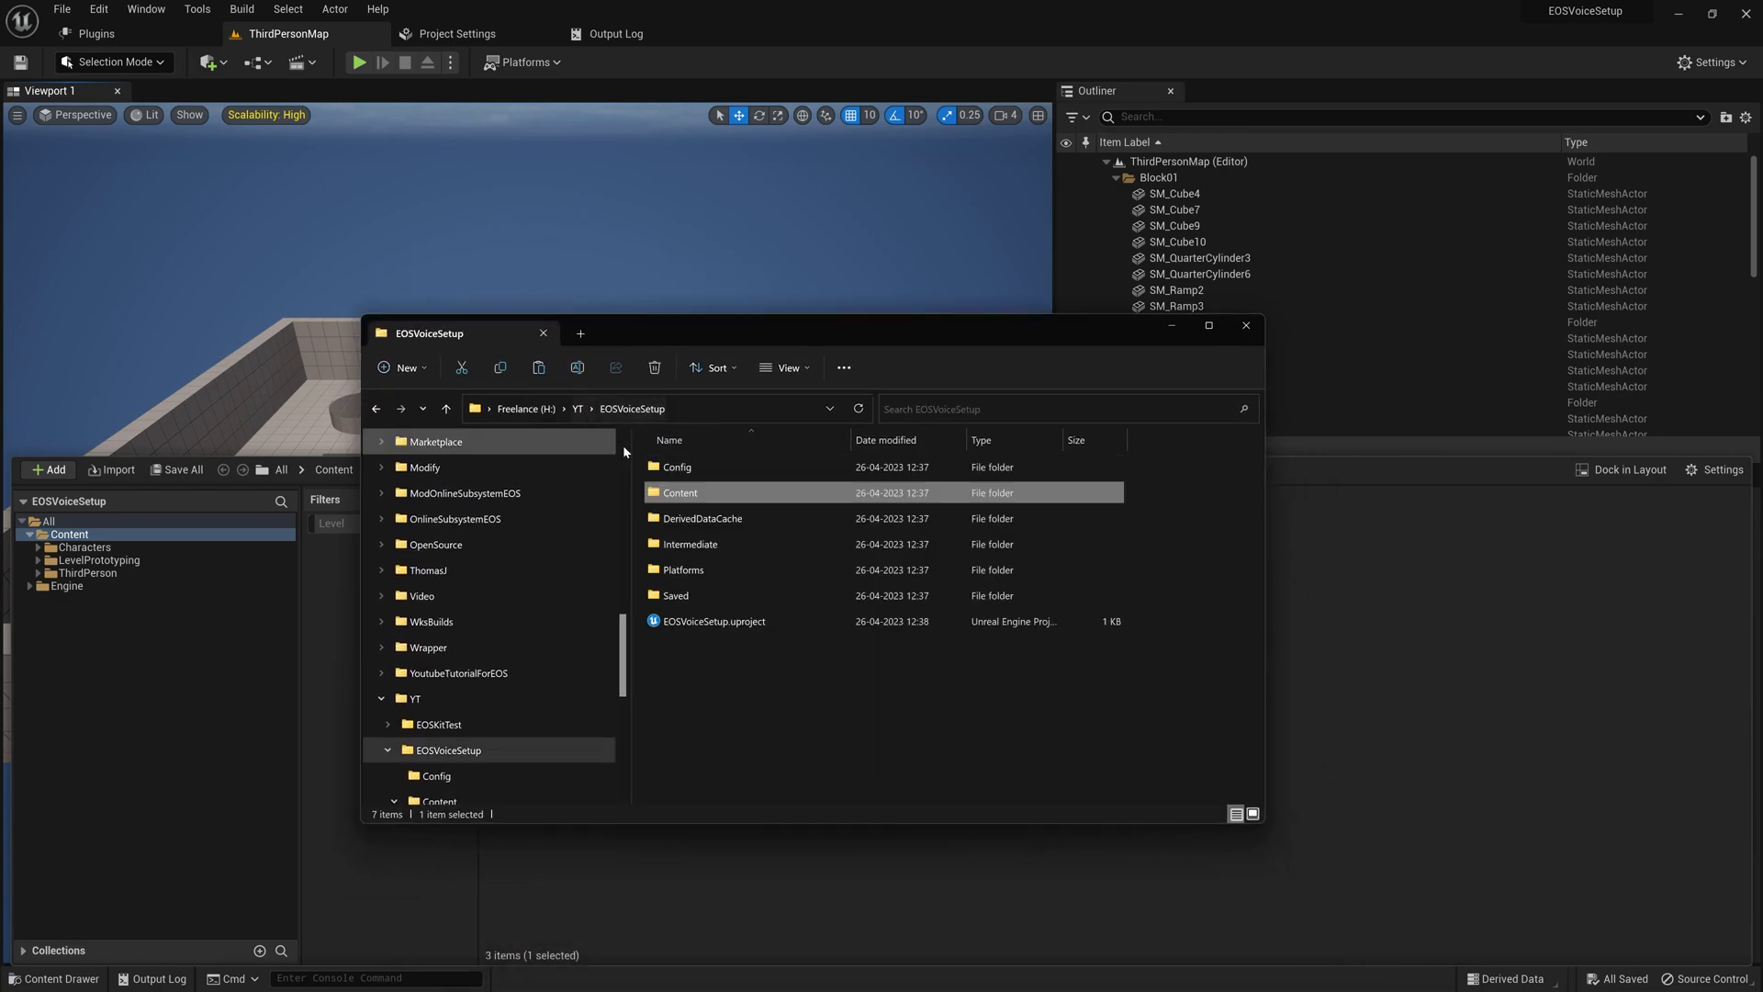
- Create a Plugins folder in EOSVoiceSetup and paste the EOSVoiceIntegrationKit folder into it
{"action": "right_click", "coordinate": [720, 680]}
{"action": "mouse_move", "coordinate": [779, 586]}
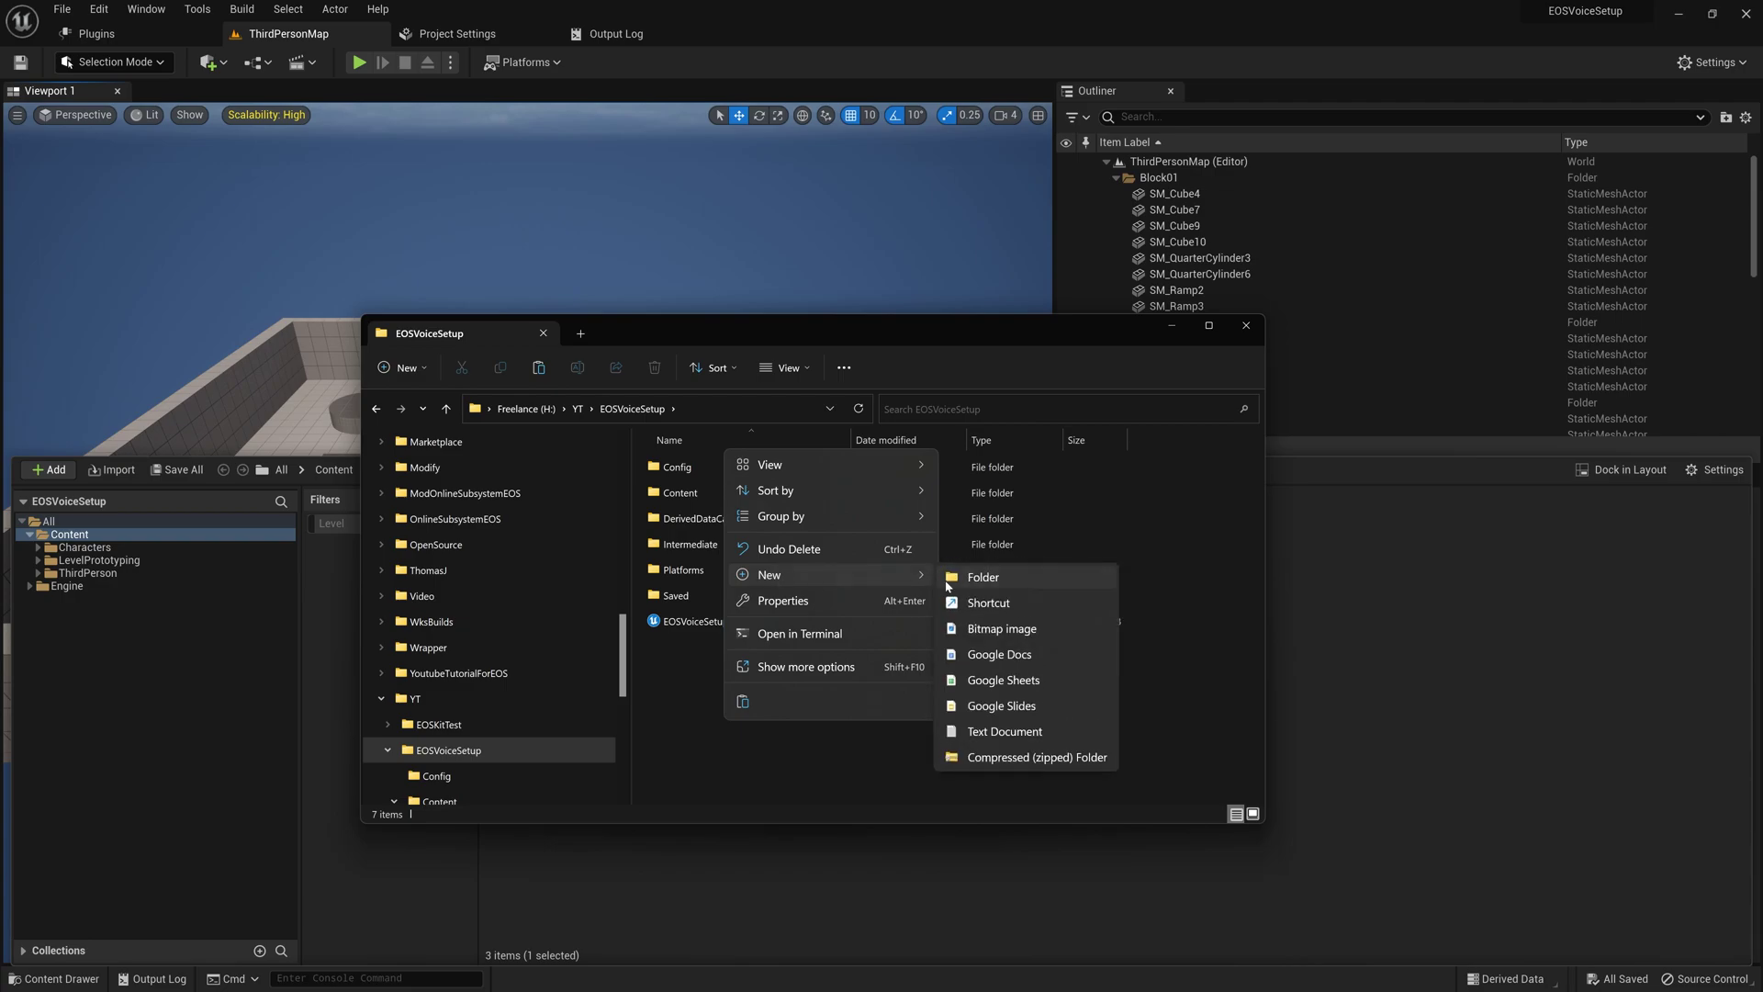
{"action": "left_click", "coordinate": [947, 580]}
{"action": "type", "text": "Plugins"}
{"action": "key", "text": "Return"}
{"action": "double_click", "coordinate": [946, 588]}
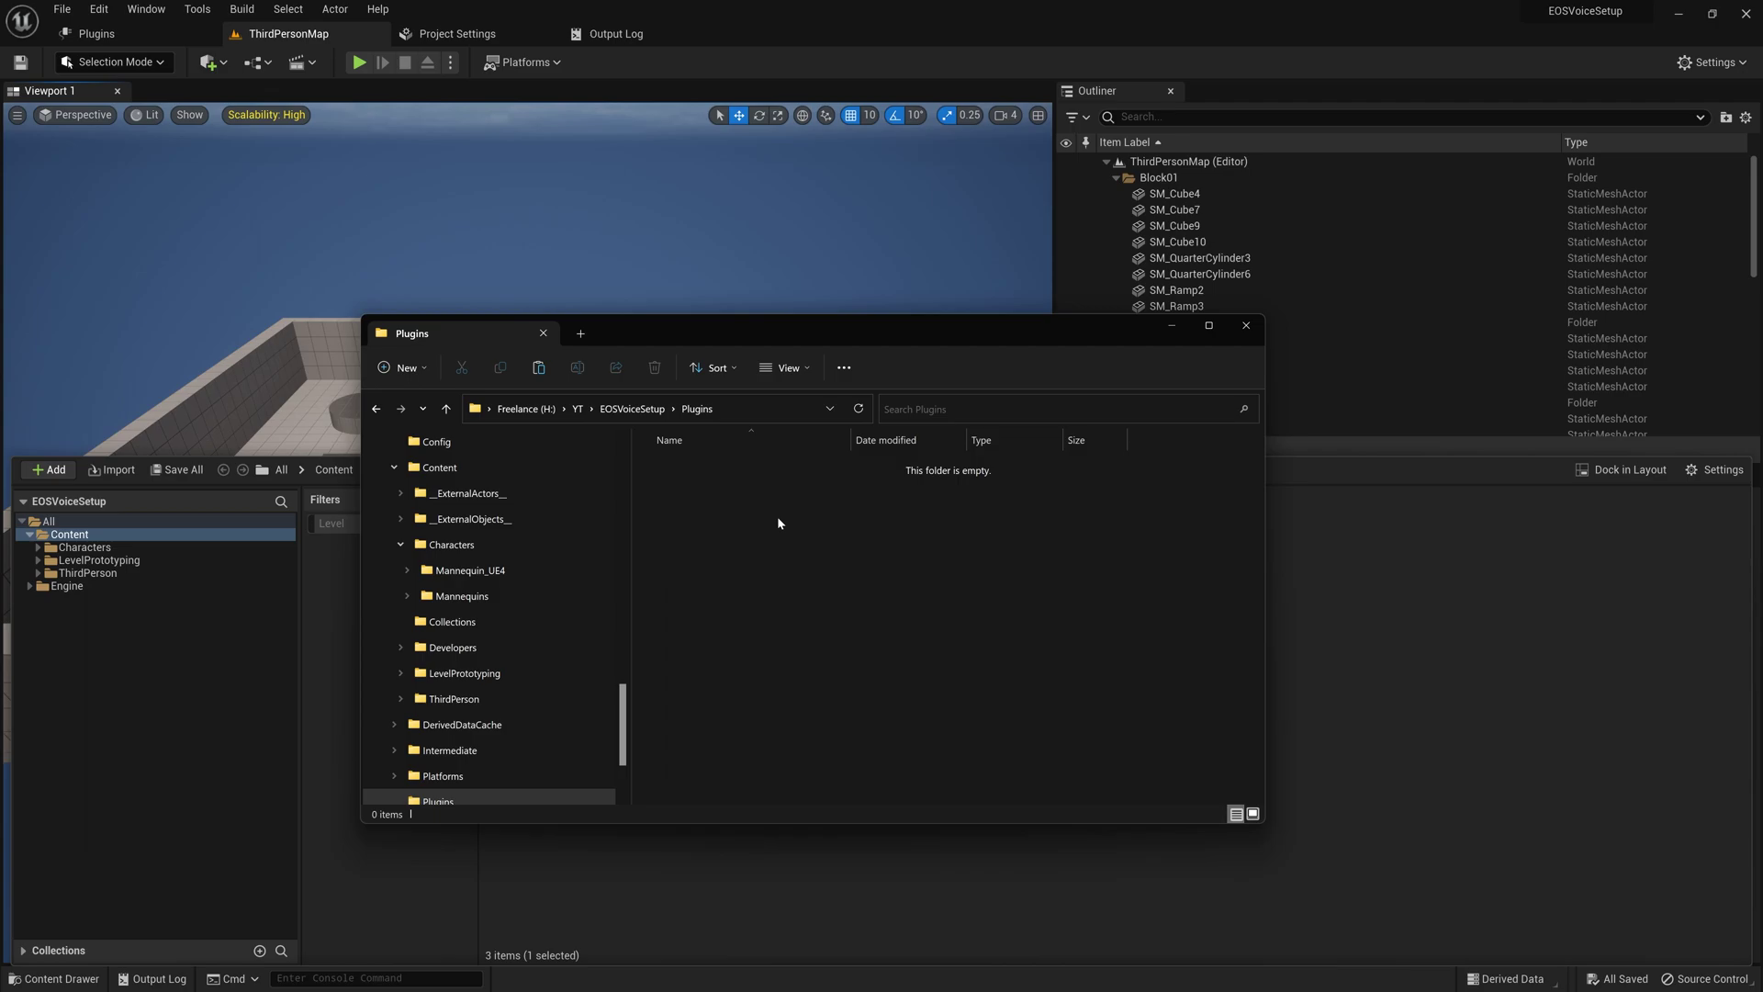
{"action": "key", "text": "ctrl+v"}
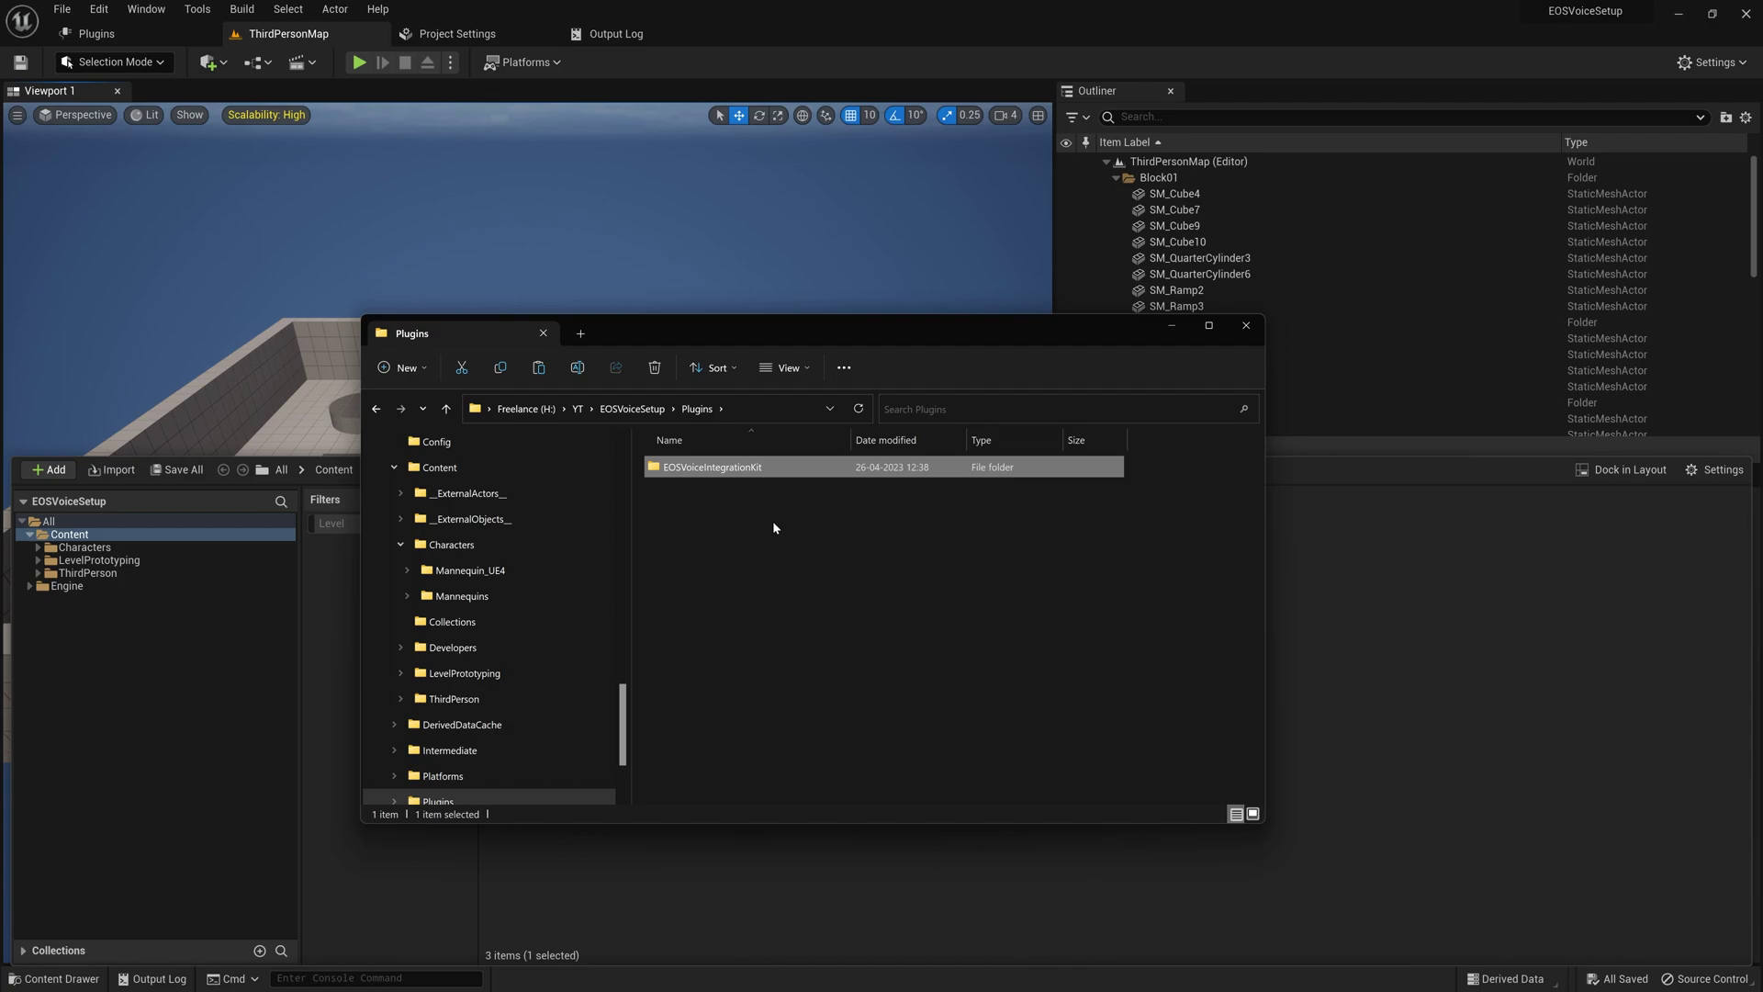
{"action": "left_click", "coordinate": [1745, 13]}
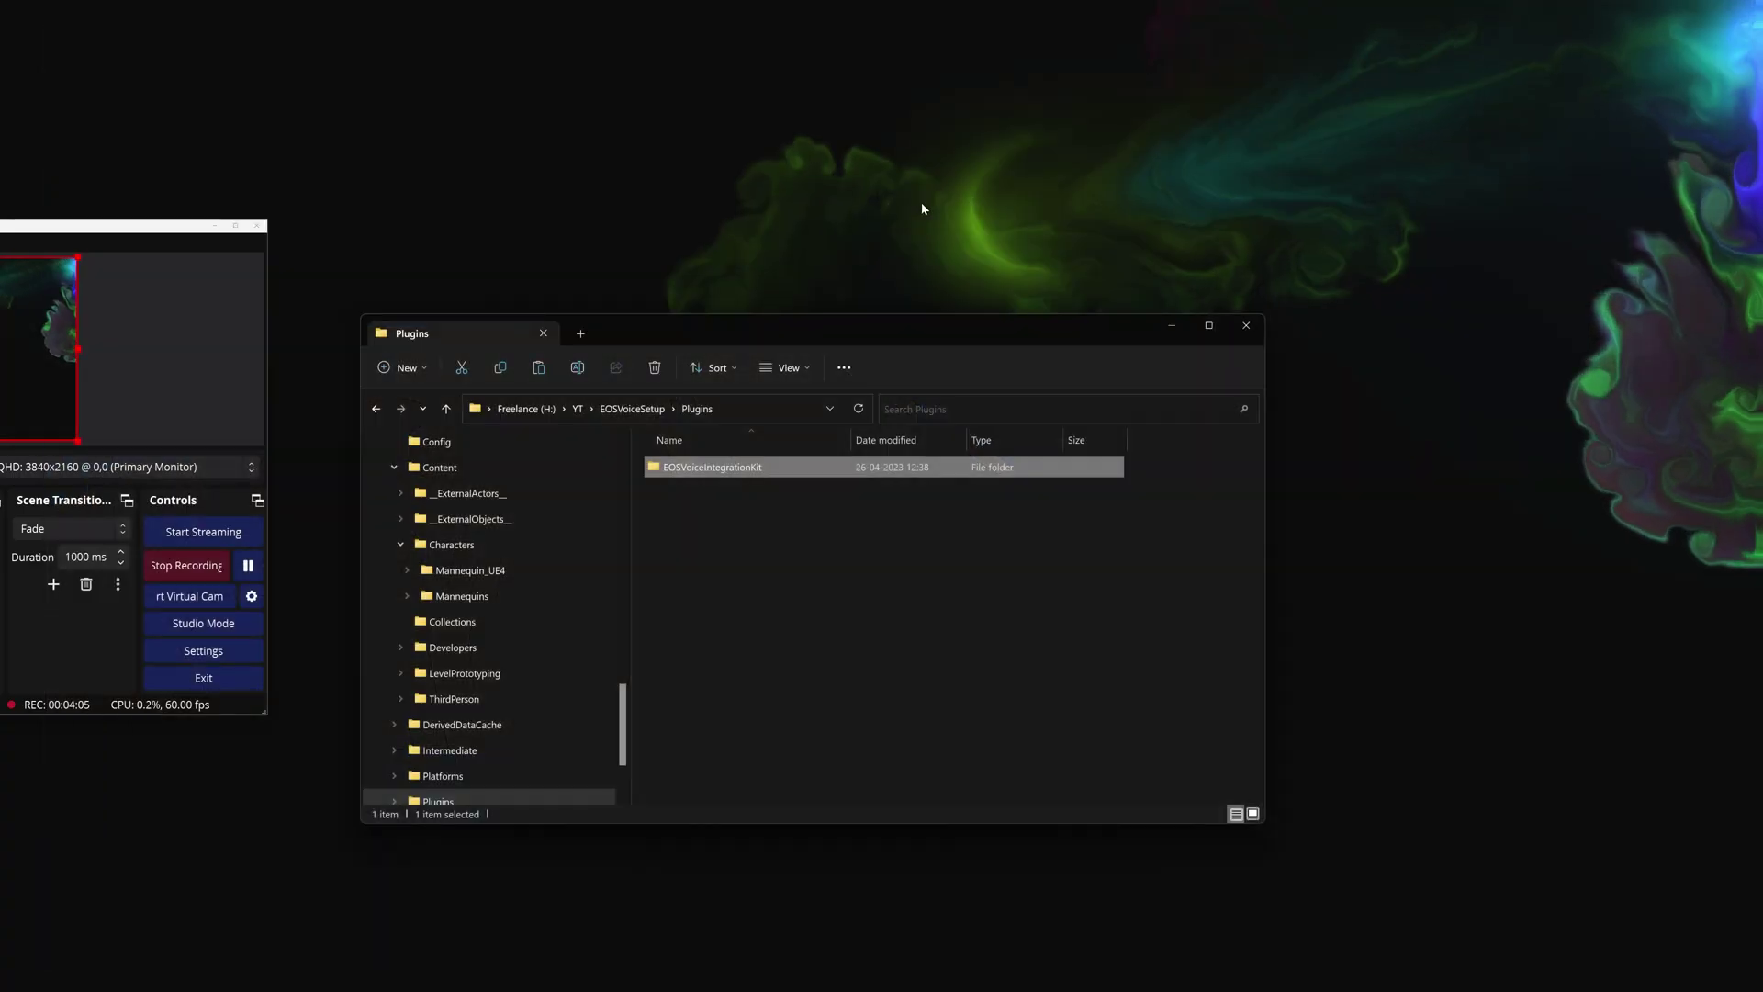
- Close the editor and Epic Games Launcher, then relaunch EOSVoiceSetup.uproject
{"action": "left_click", "coordinate": [632, 409]}
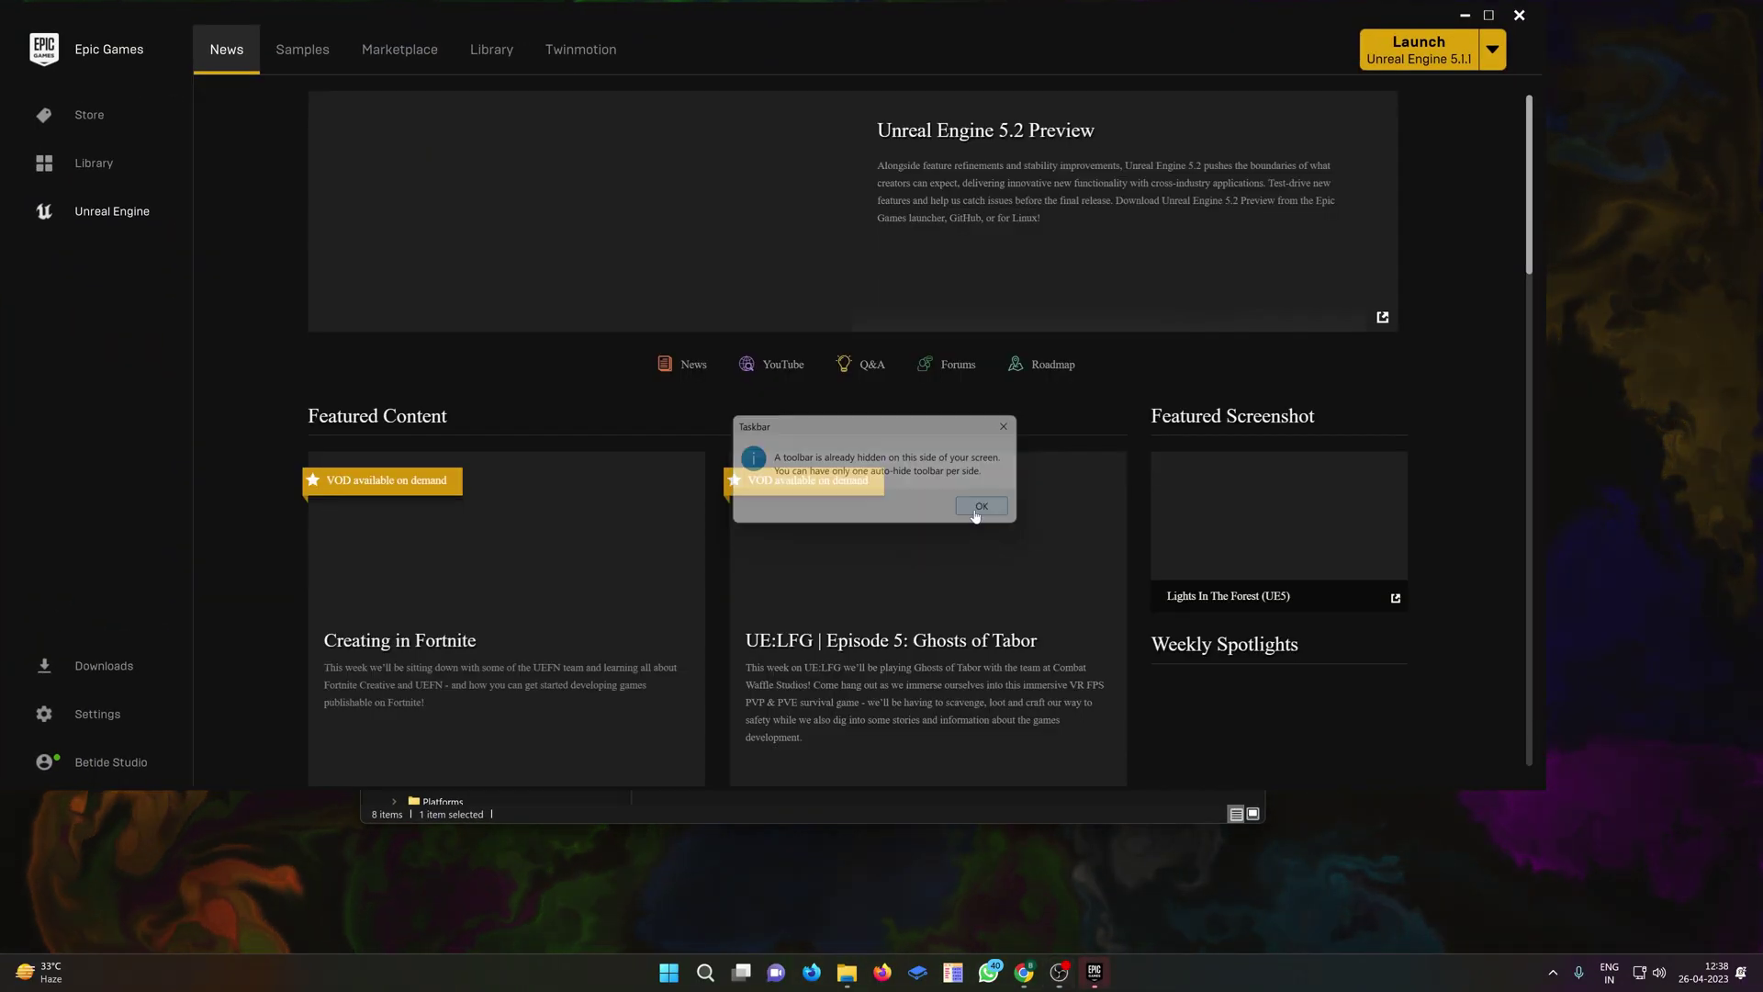
{"action": "left_click", "coordinate": [980, 506]}
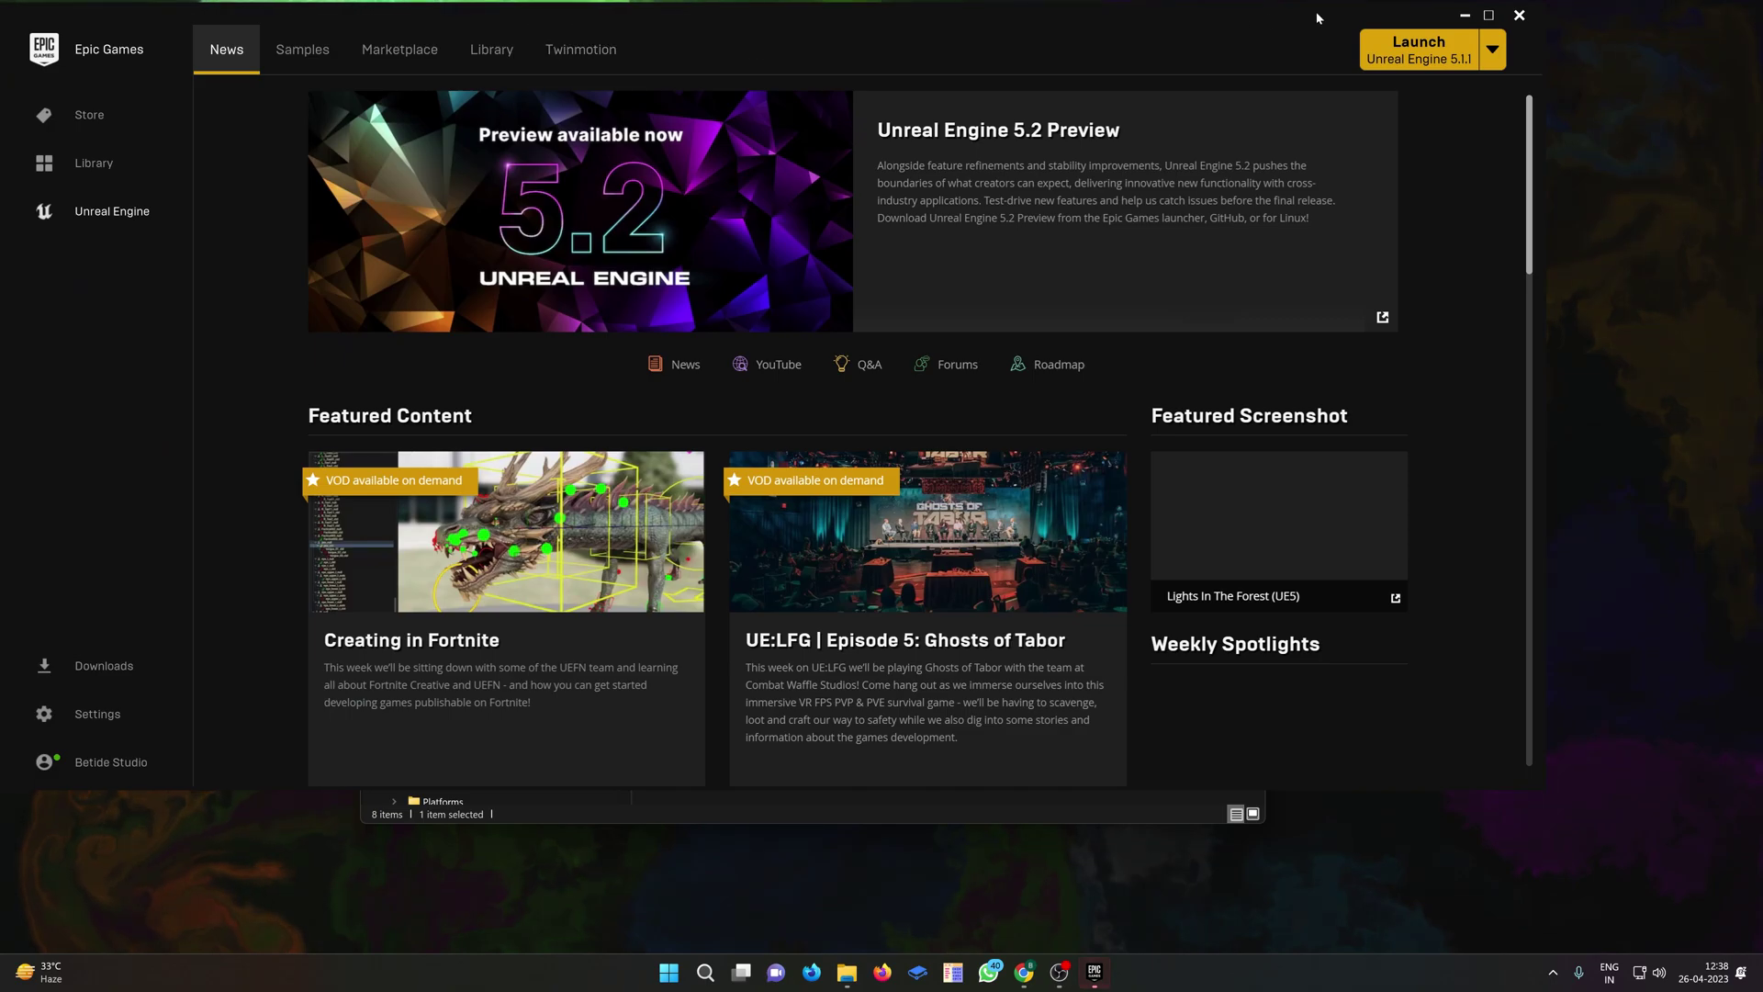
{"action": "left_click", "coordinate": [1519, 15]}
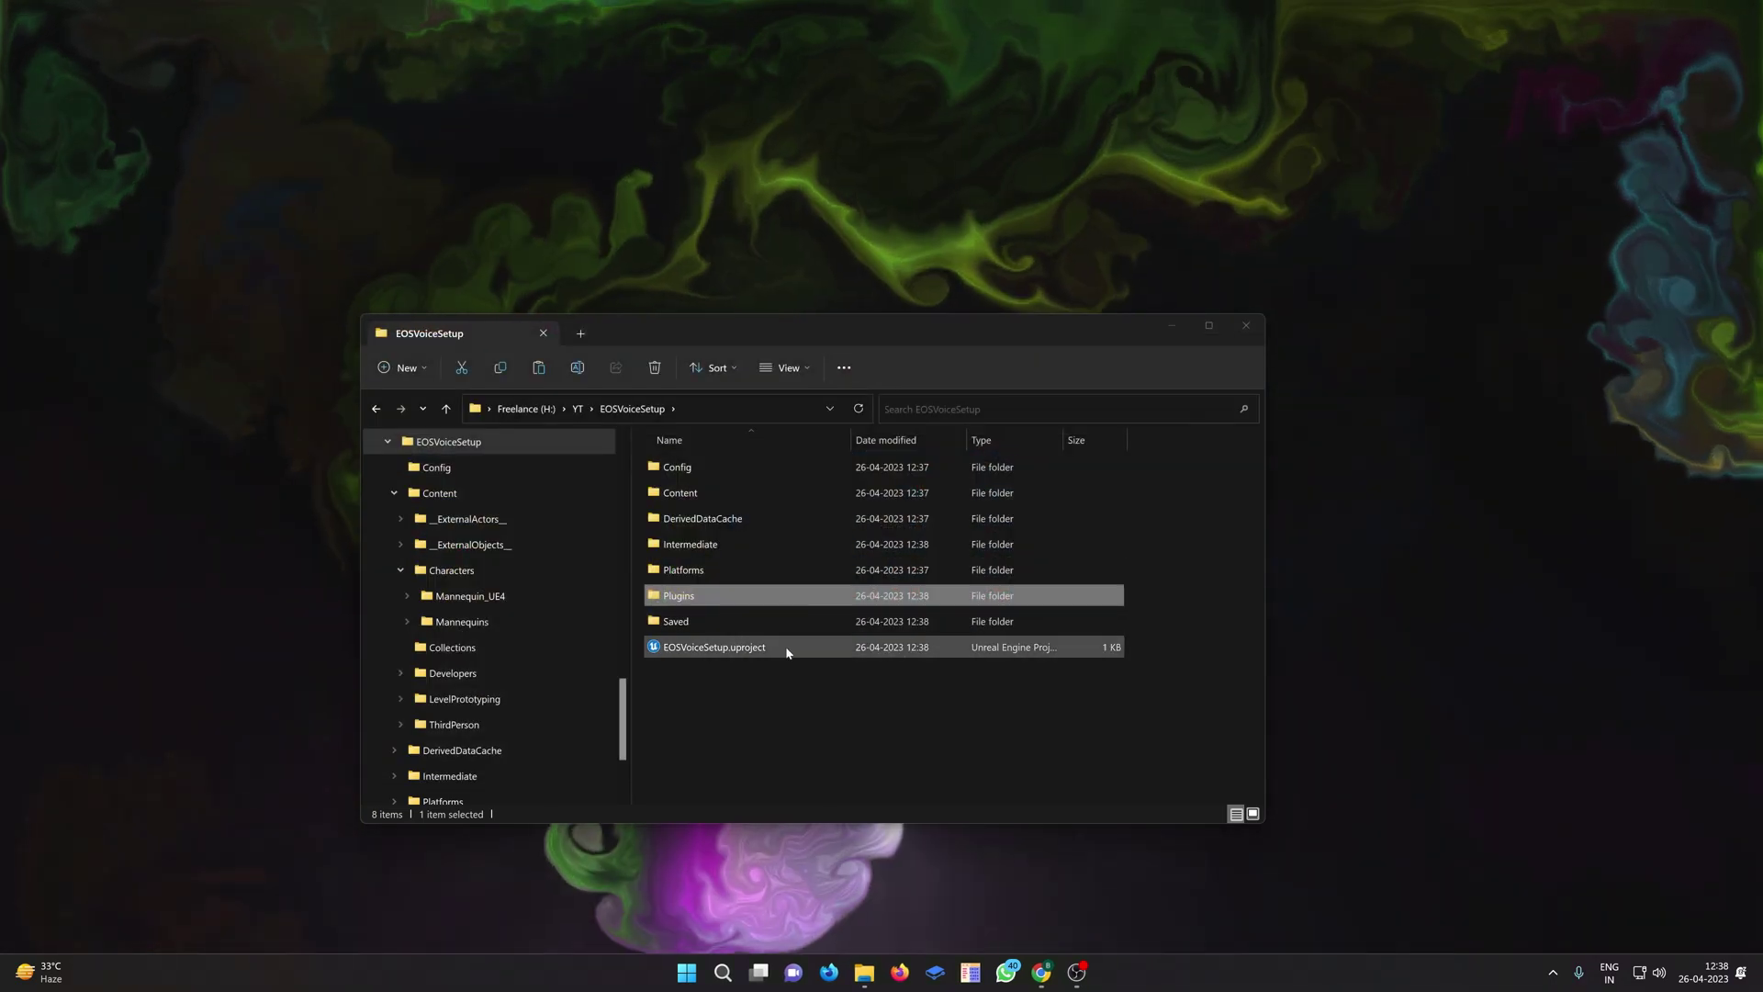
{"action": "double_click", "coordinate": [787, 647]}
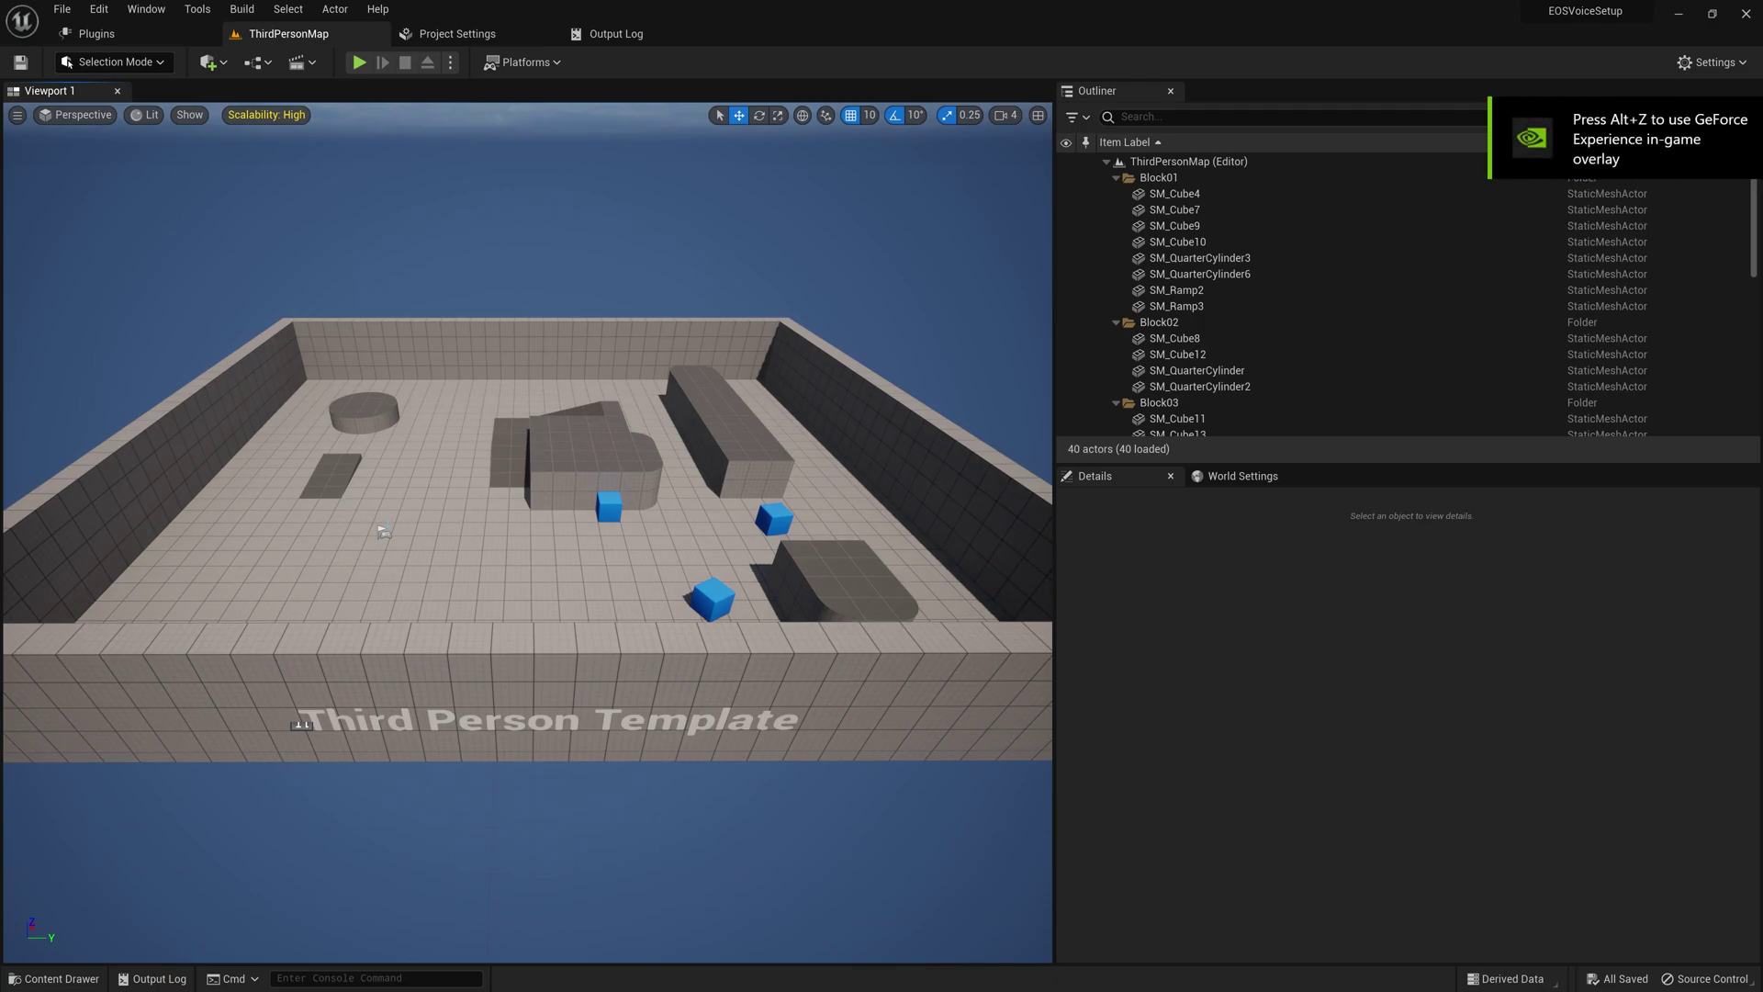
- Confirm EOSVoiceIntegrationKit 1.0 is enabled under the Project plugins category
{"action": "right_click_drag", "start_coordinate": [780, 393], "coordinate": [665, 141]}
{"action": "left_click", "coordinate": [456, 34]}
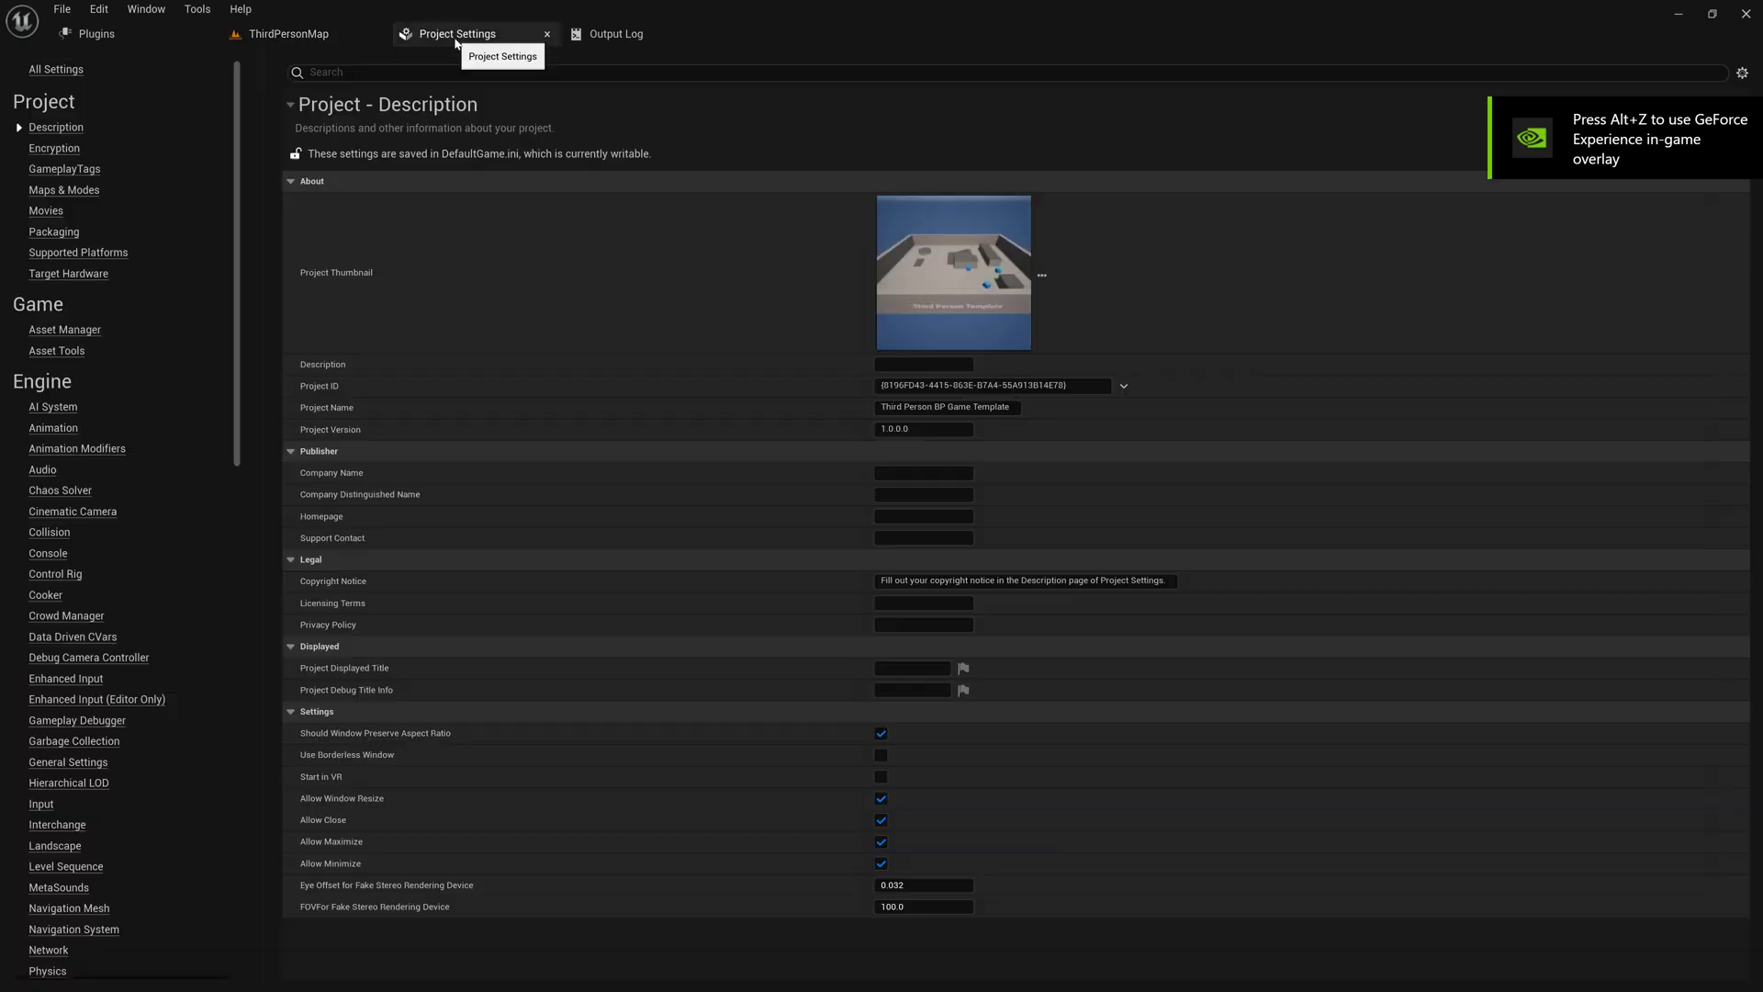
{"action": "left_click", "coordinate": [159, 35]}
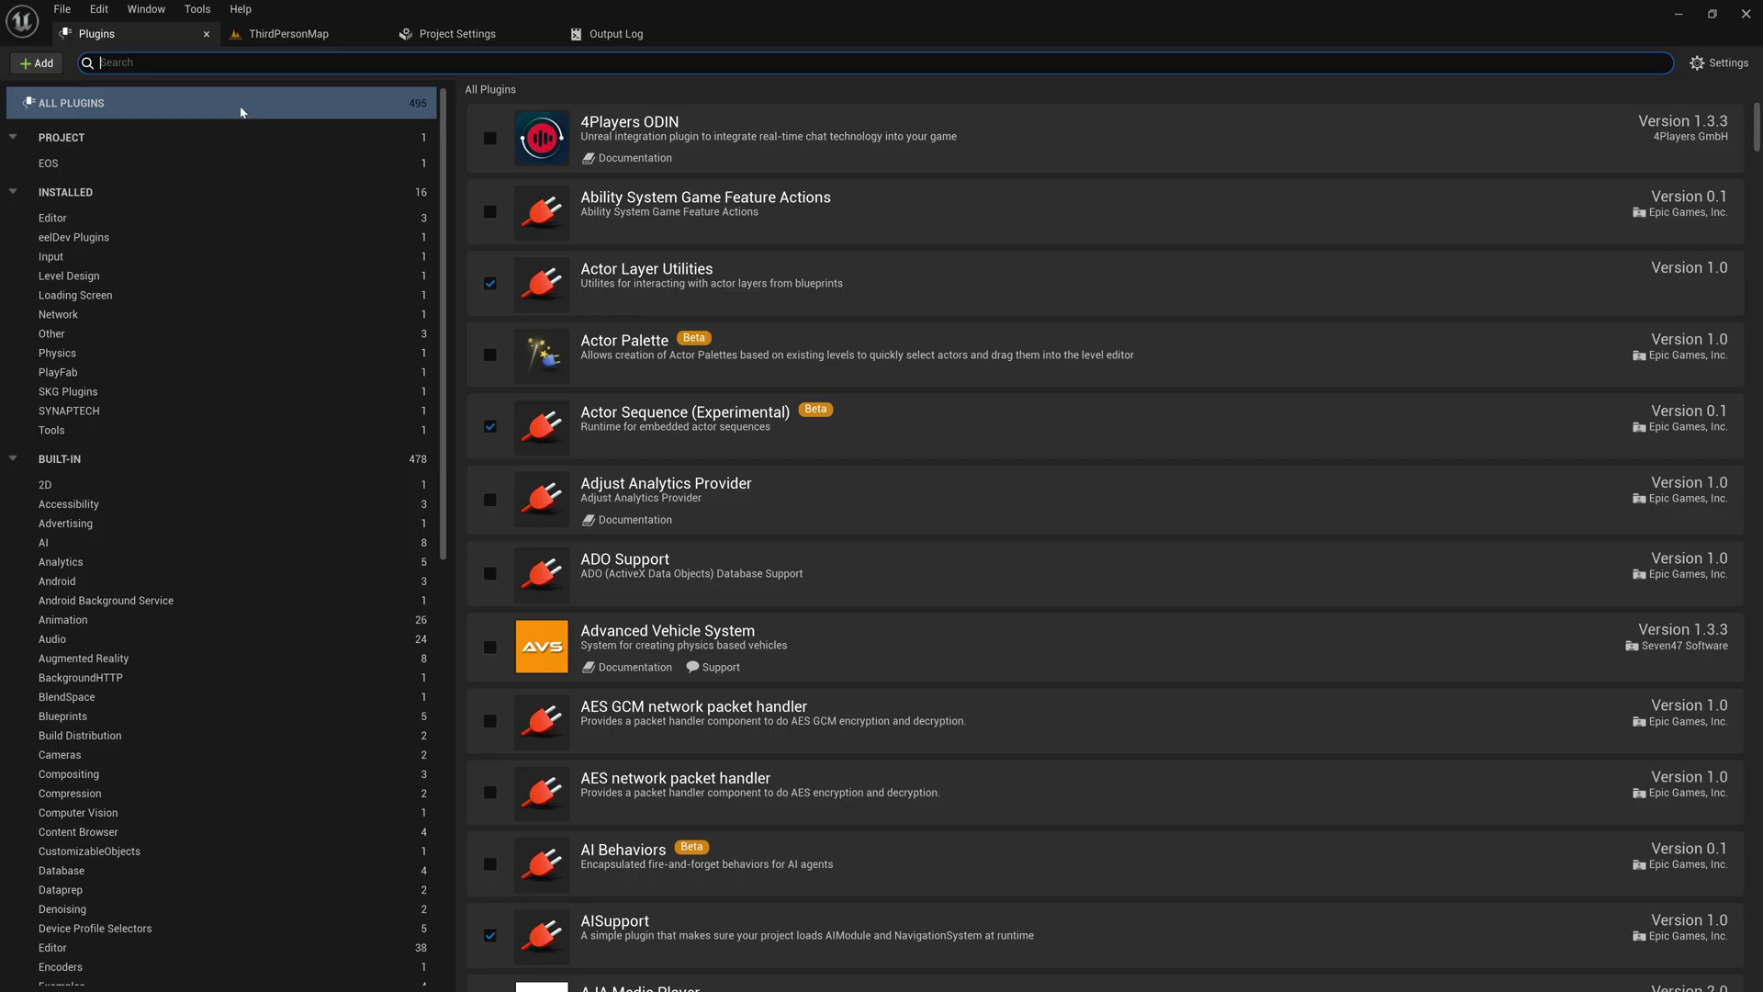
{"action": "left_click", "coordinate": [187, 133]}
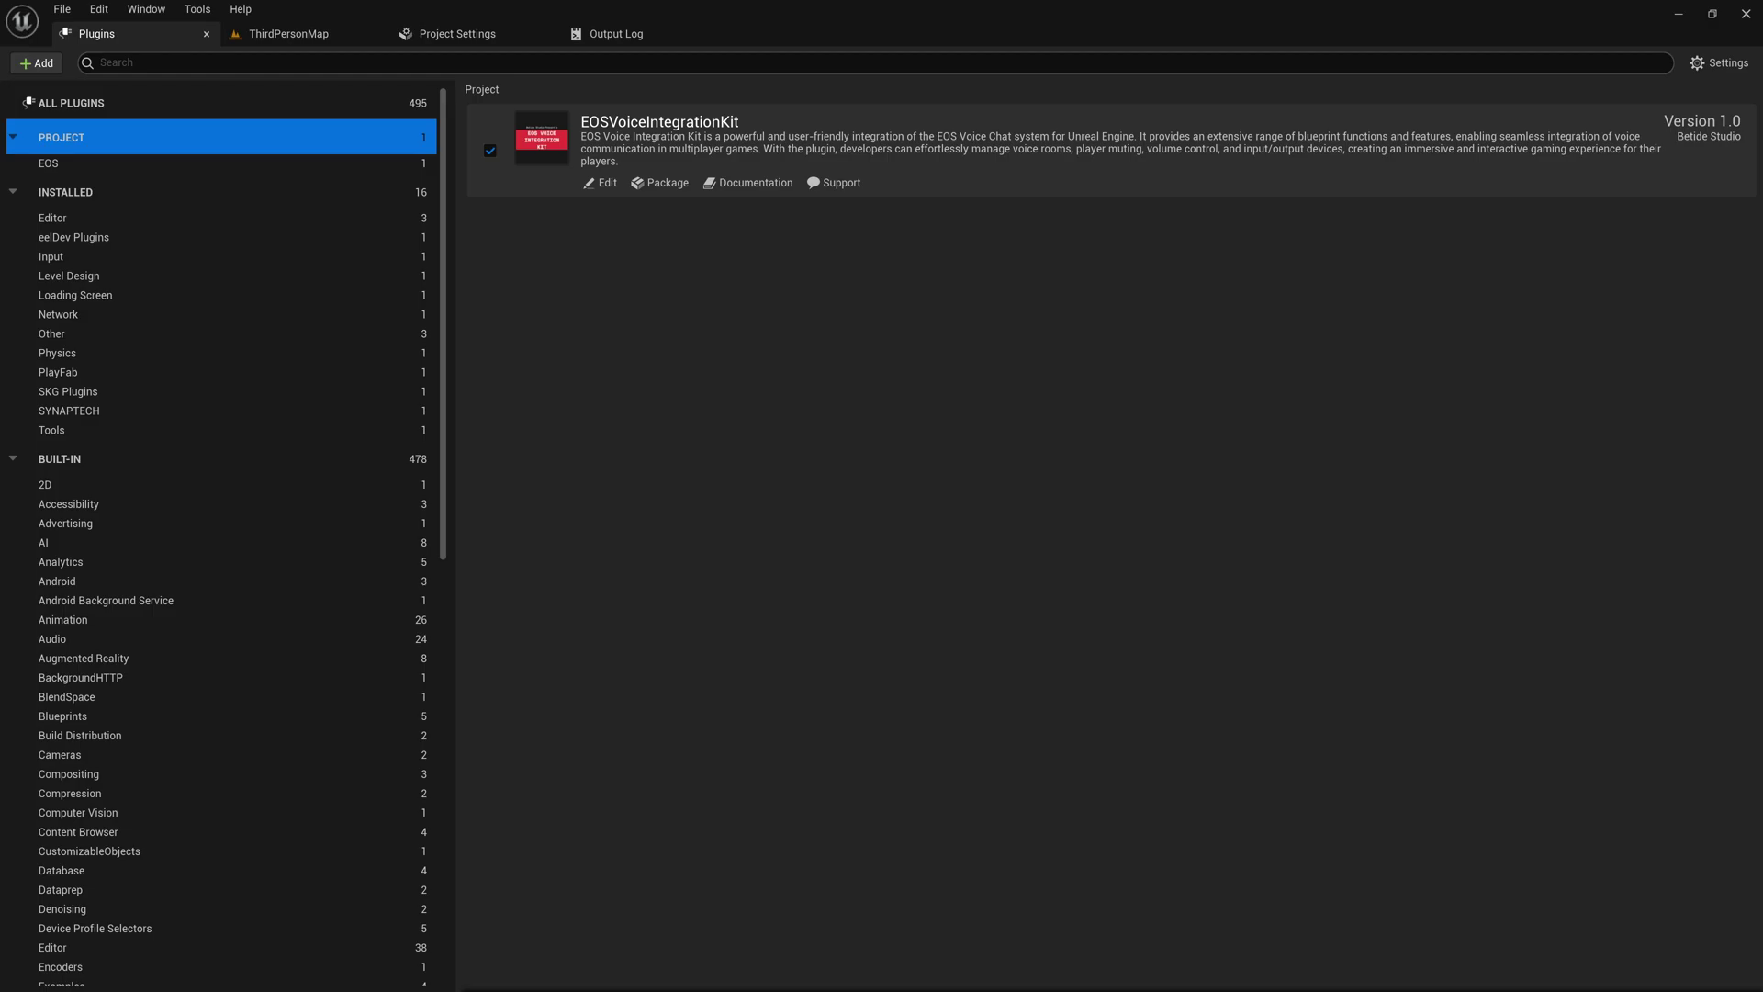
{"action": "left_click_drag", "start_coordinate": [614, 6], "coordinate": [1168, 194]}
{"action": "left_click", "coordinate": [477, 332]}
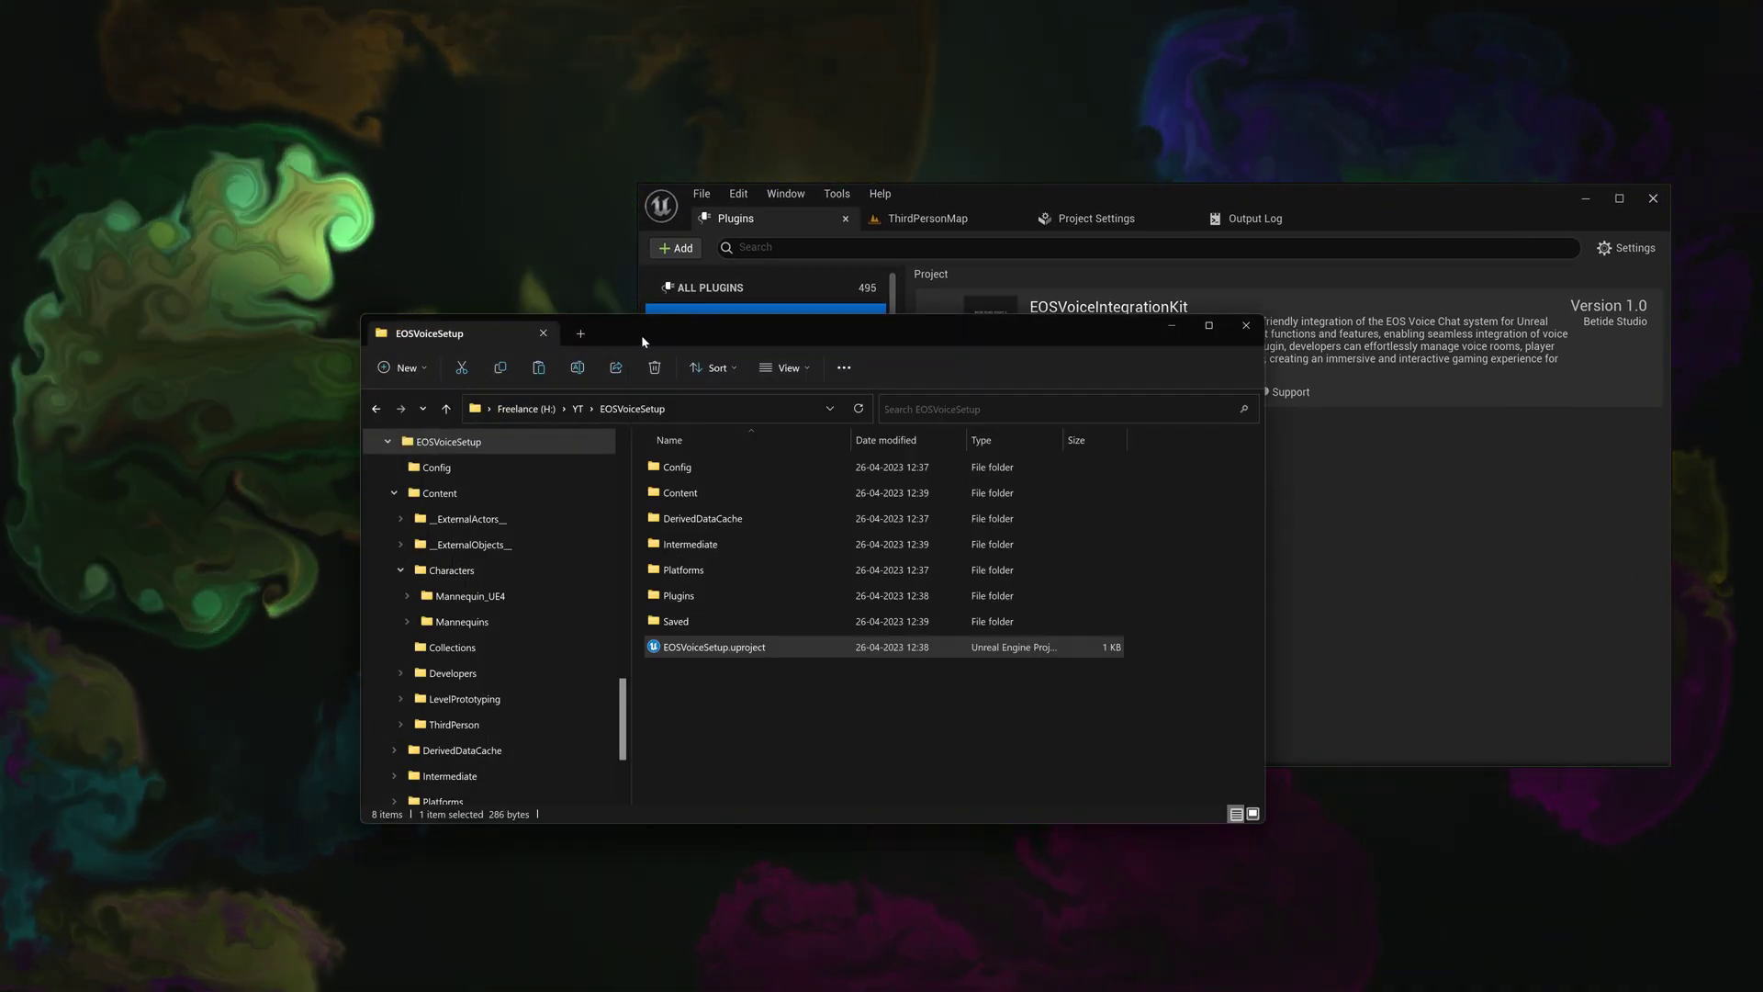
- Open Config\DefaultEngine.ini in Notepad and add a new empty line at the end
{"action": "double_click", "coordinate": [669, 466]}
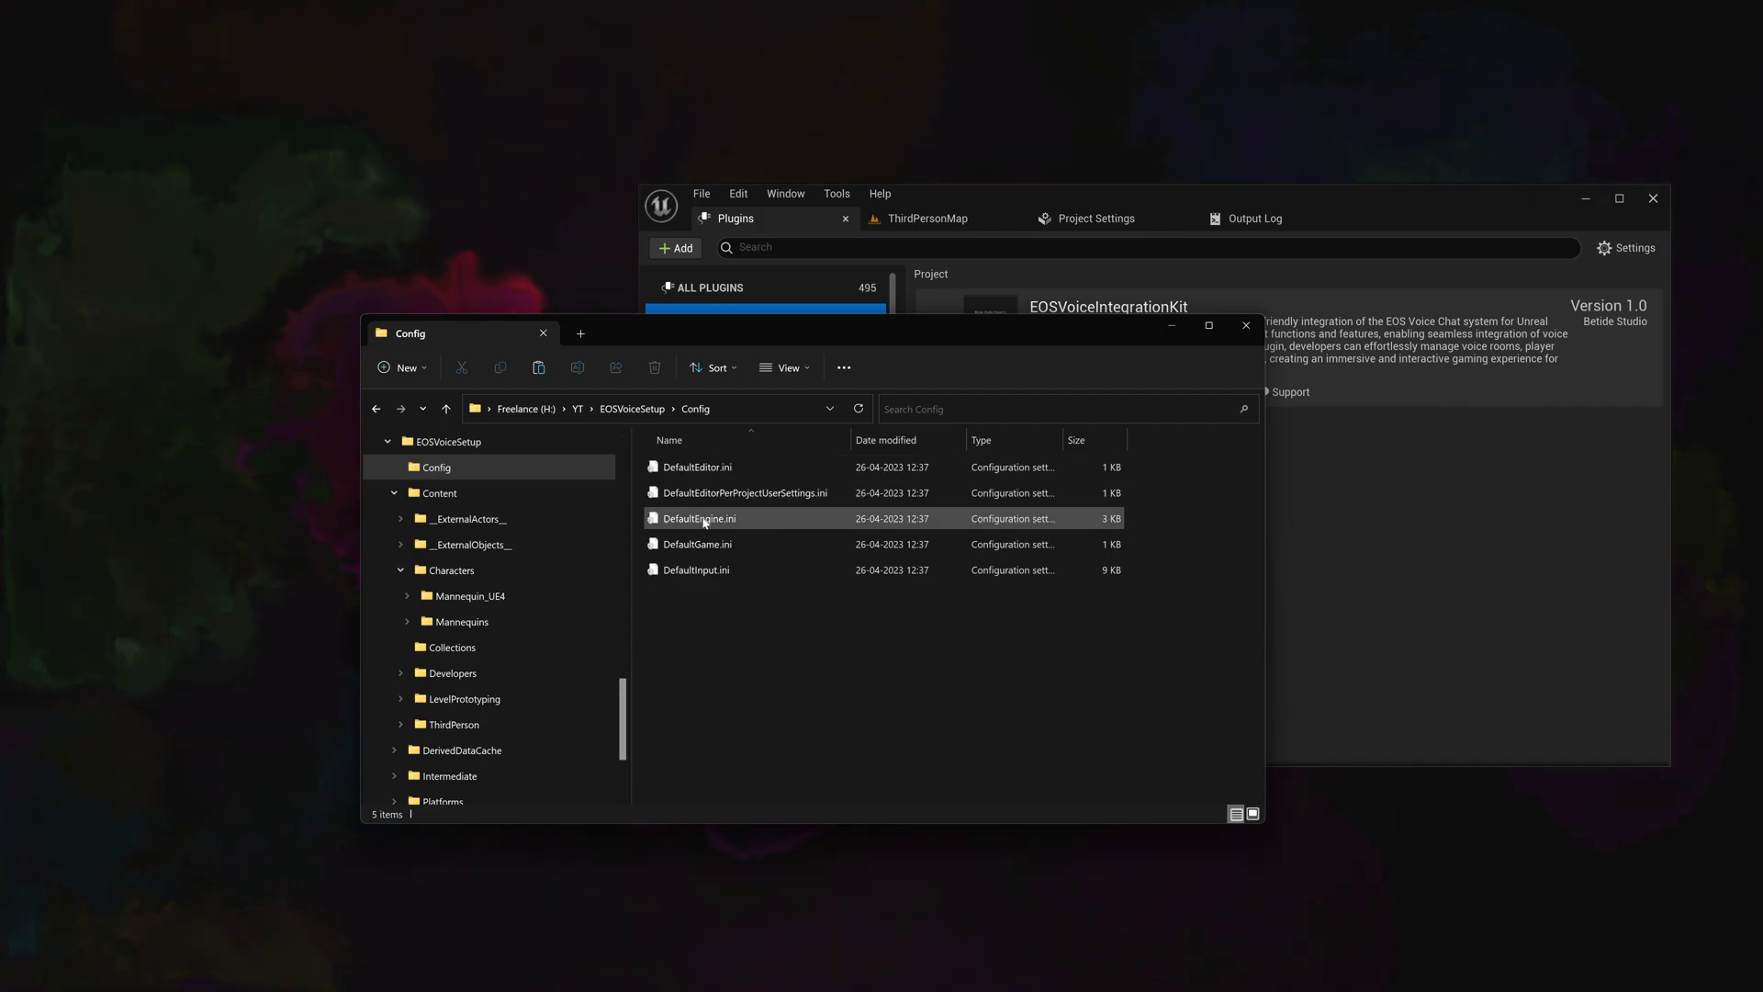
{"action": "left_click", "coordinate": [709, 521]}
{"action": "double_click", "coordinate": [710, 521]}
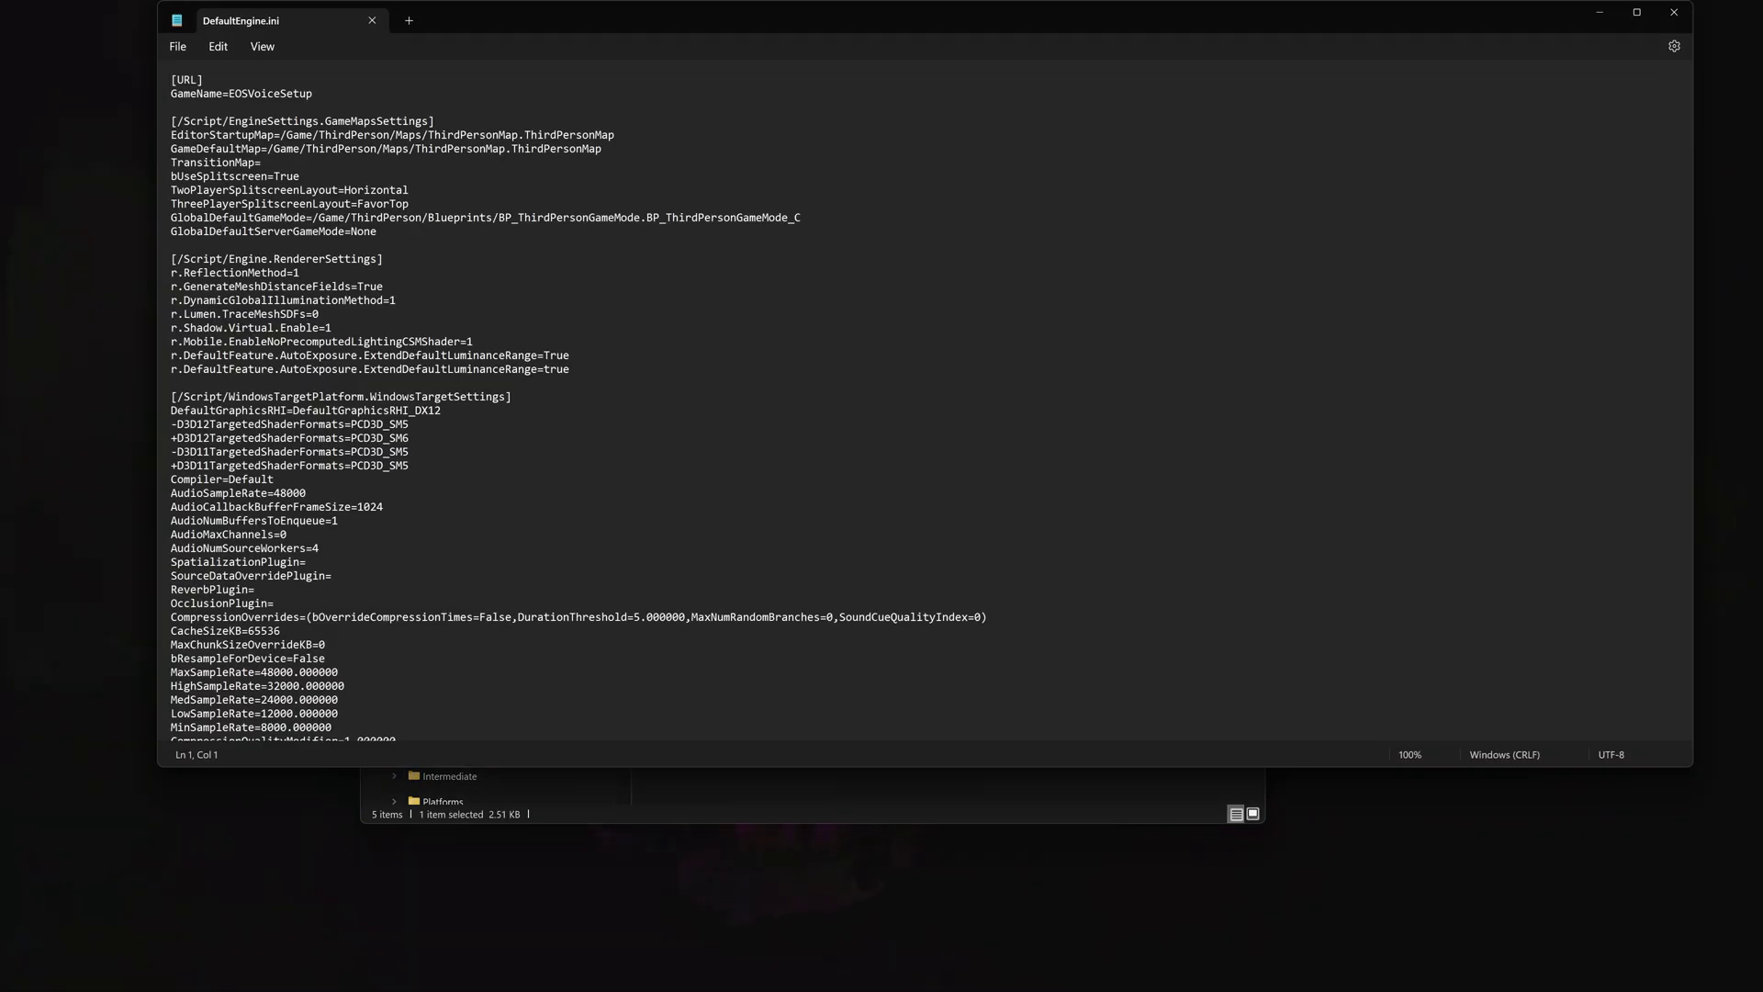
{"action": "scroll", "coordinate": [1628, 331], "scroll_direction": "down", "scroll_amount": 3}
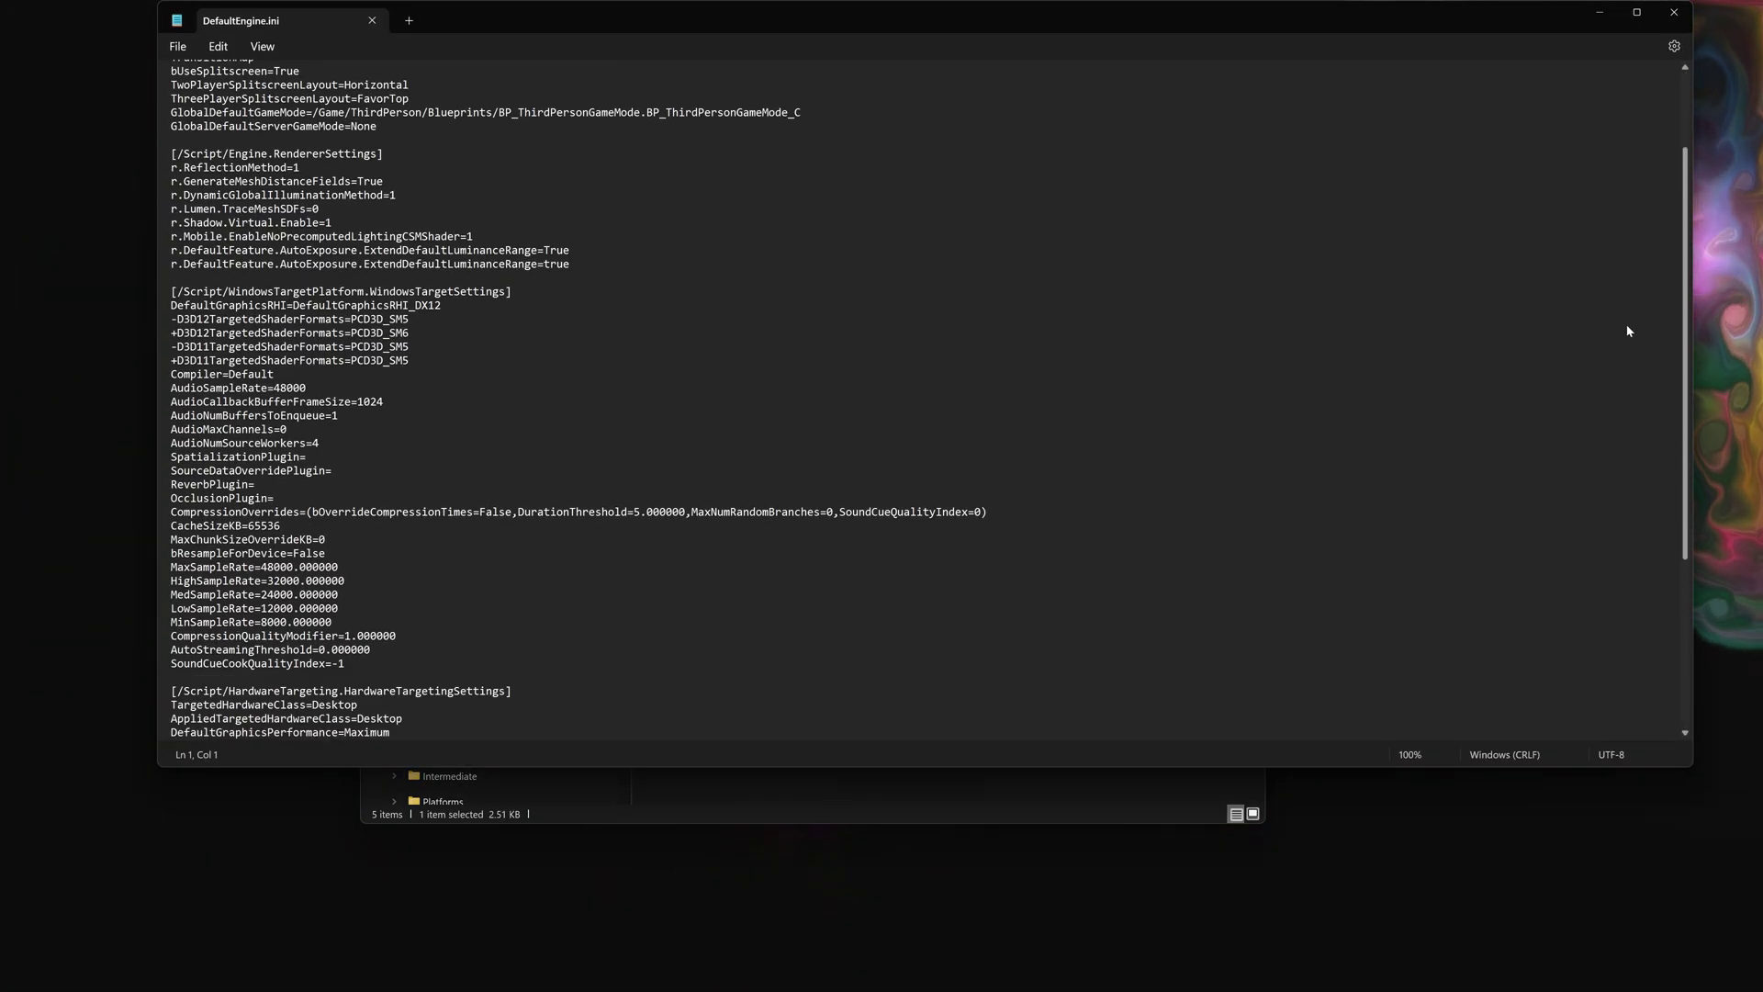
{"action": "key", "text": "ctrl+End"}
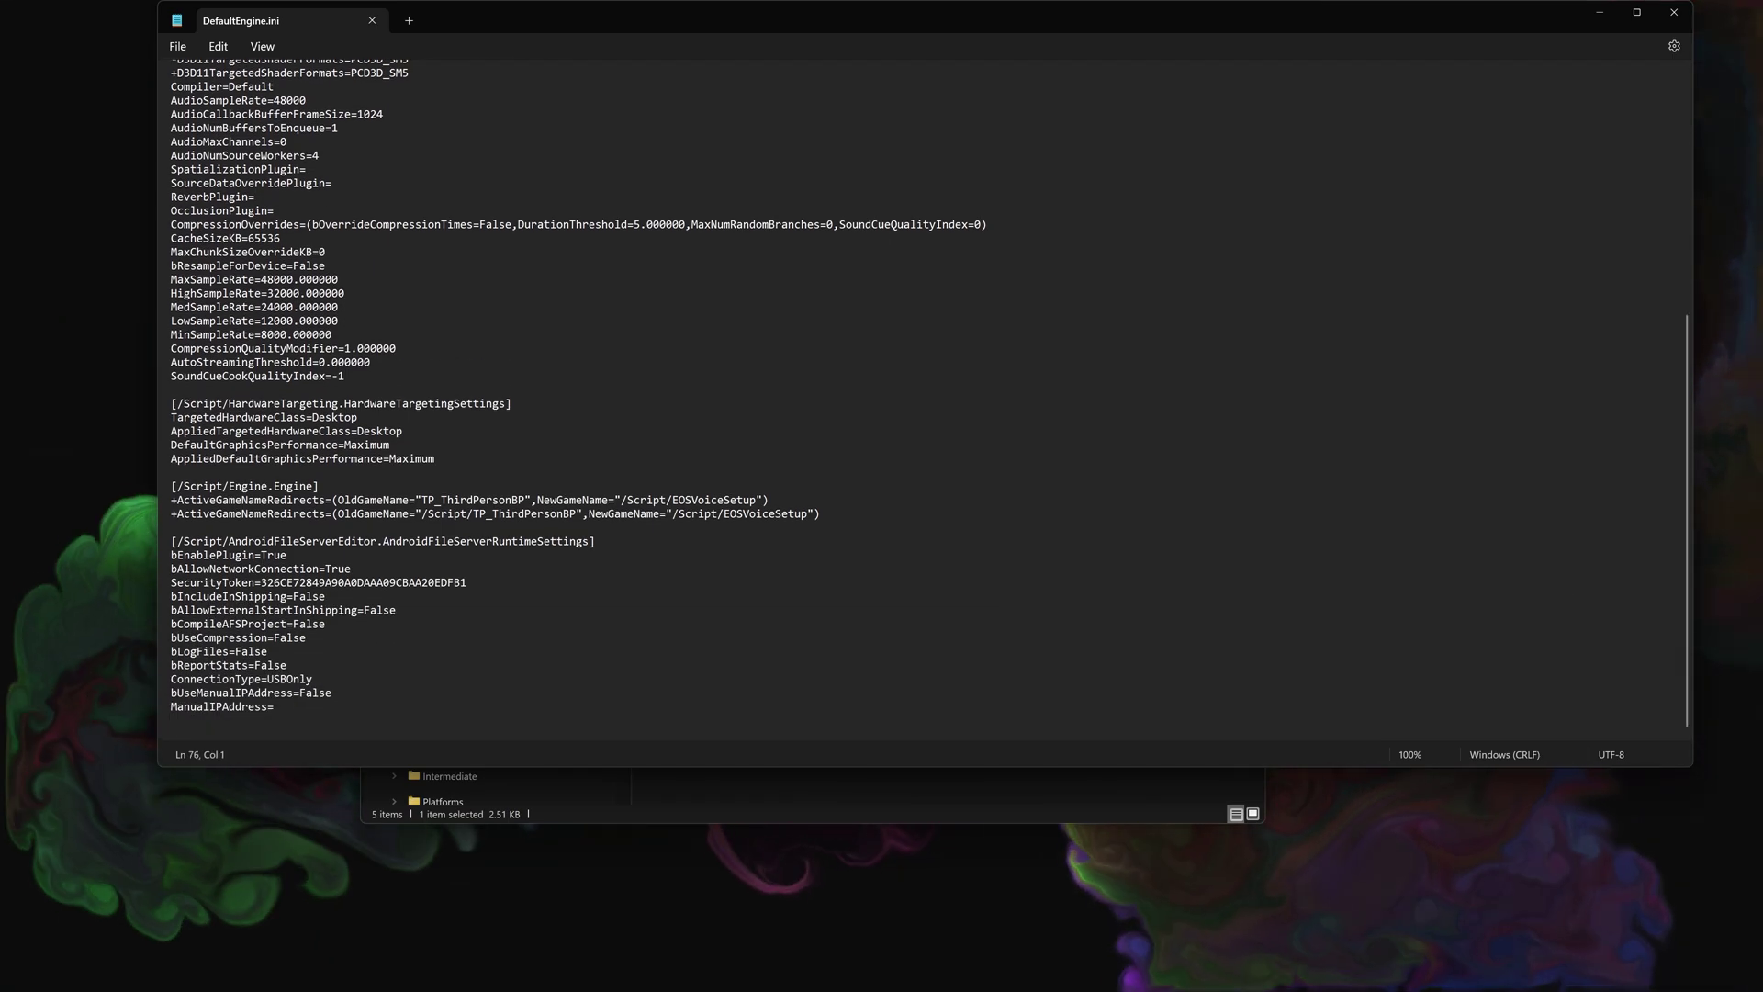
{"action": "key", "text": "Return"}
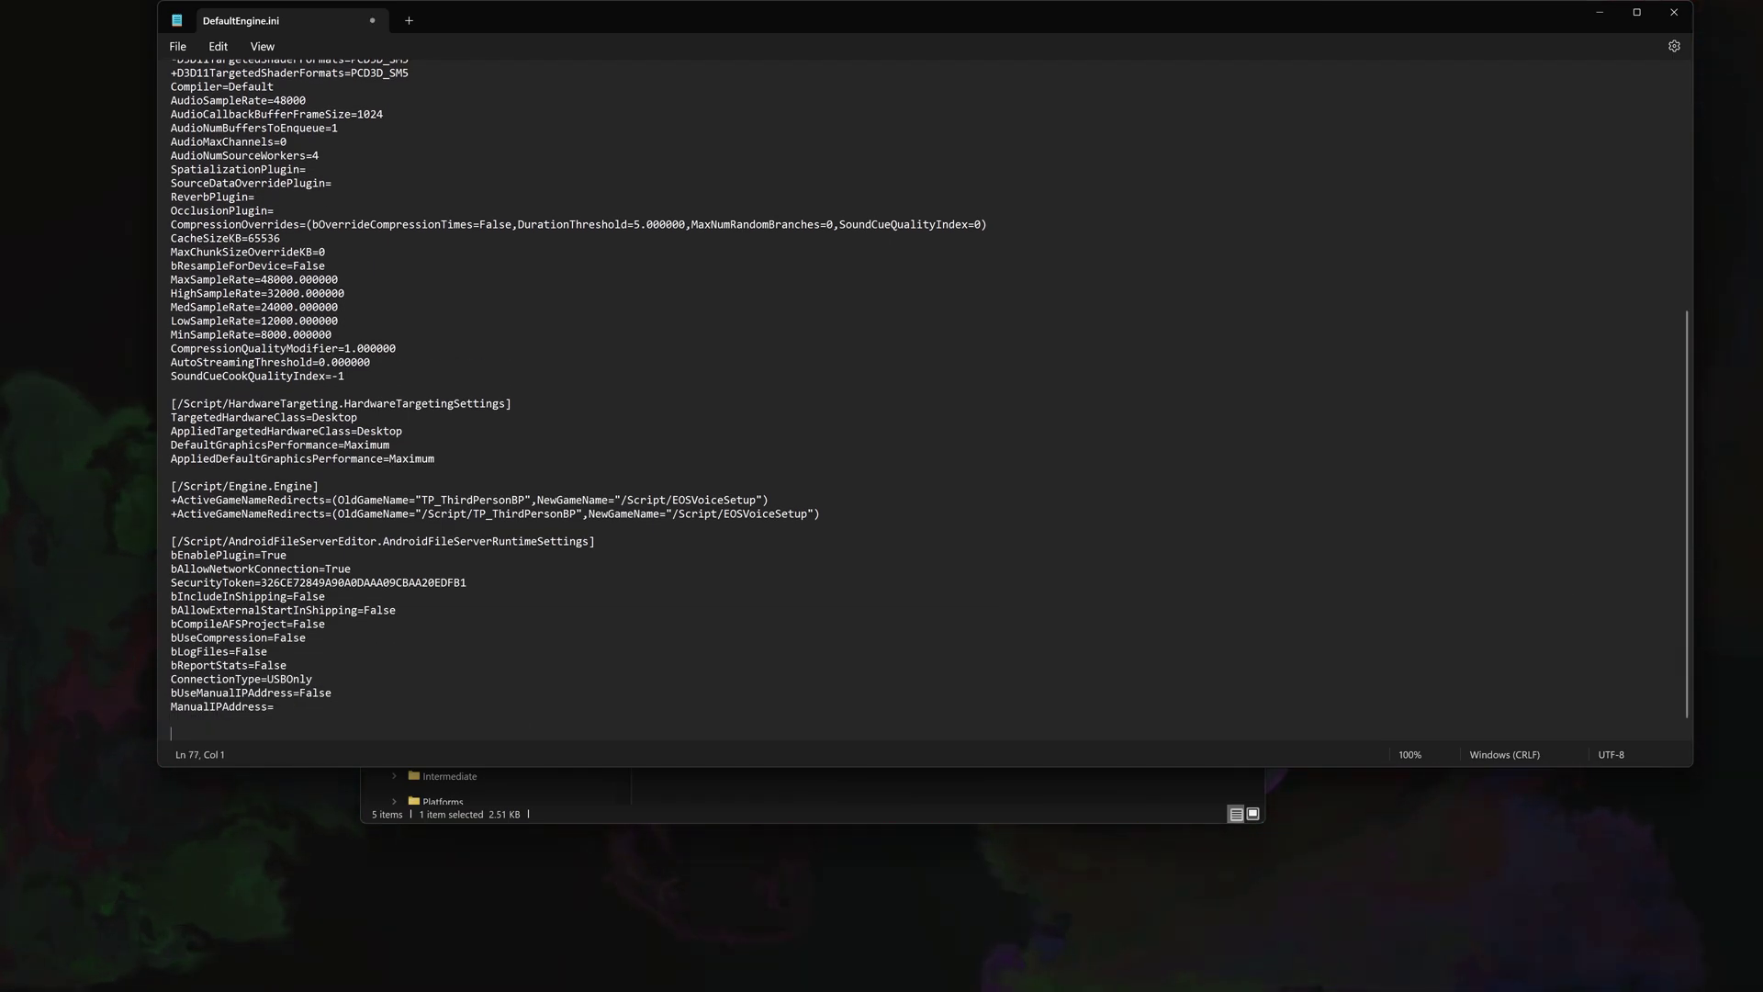
- Copy the [EOSVoiceChat] block from the plugin documentation and paste it into DefaultEngine.ini
{"action": "left_click_drag", "start_coordinate": [1241, 51], "coordinate": [1138, 180]}
{"action": "left_click", "coordinate": [1669, 441]}
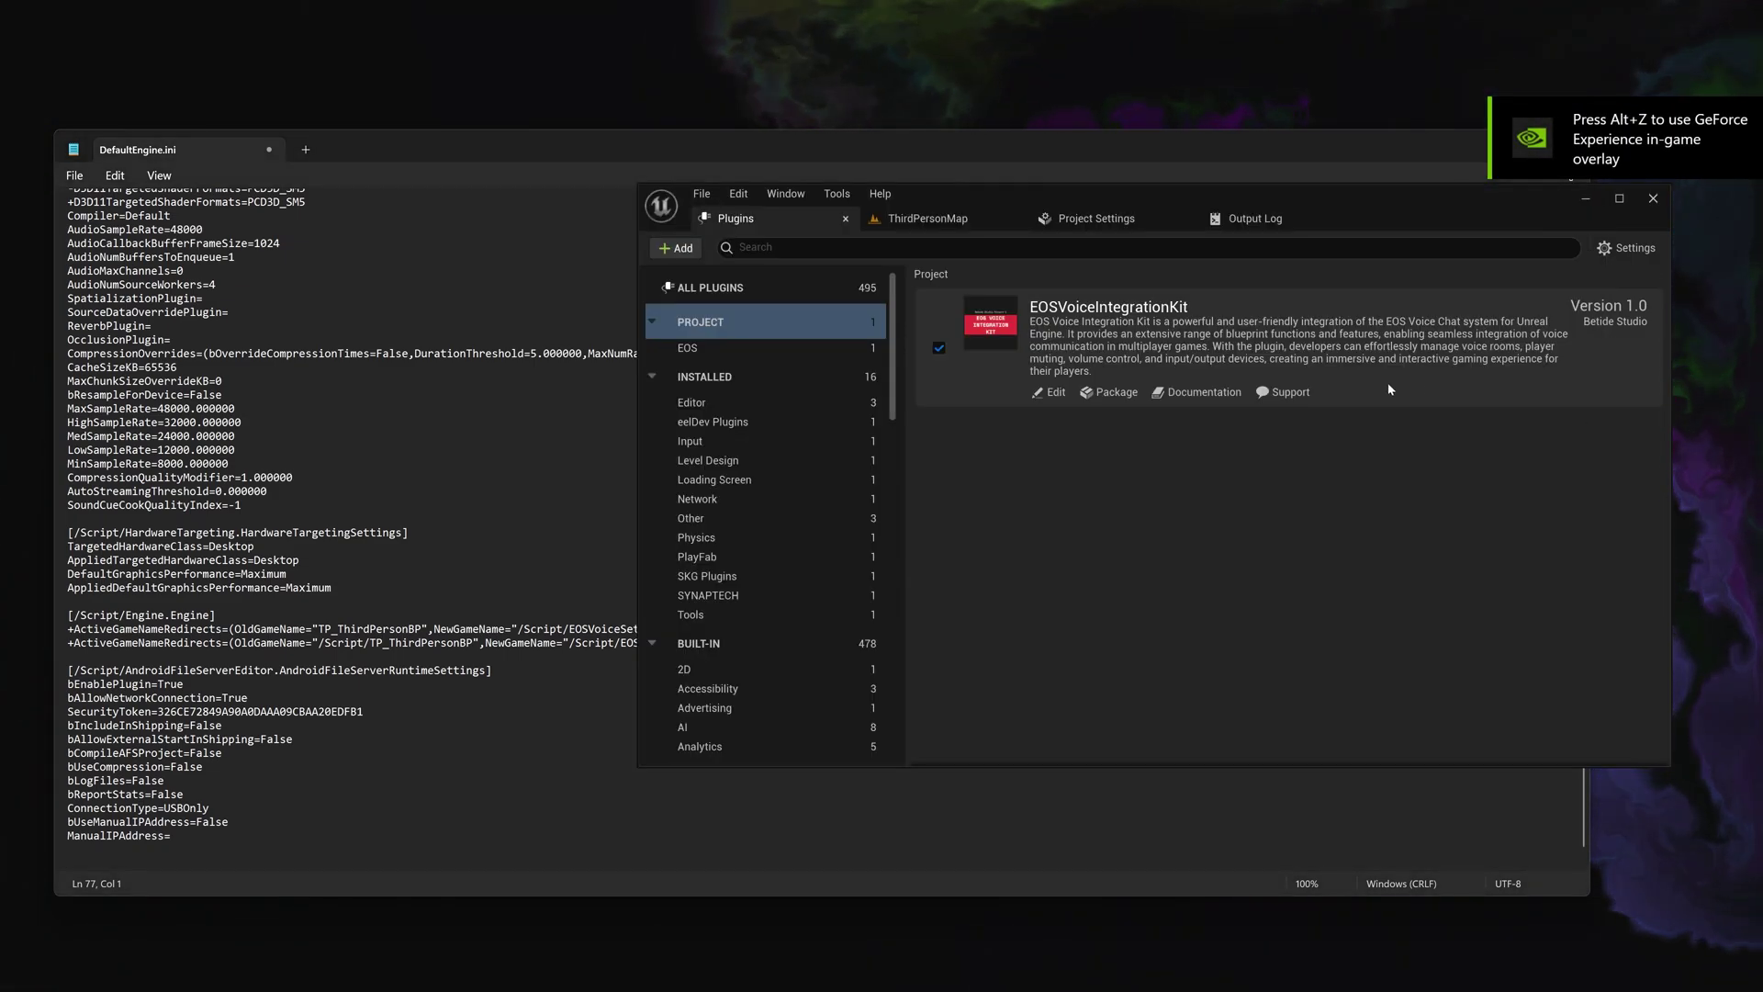
{"action": "left_click", "coordinate": [1203, 392]}
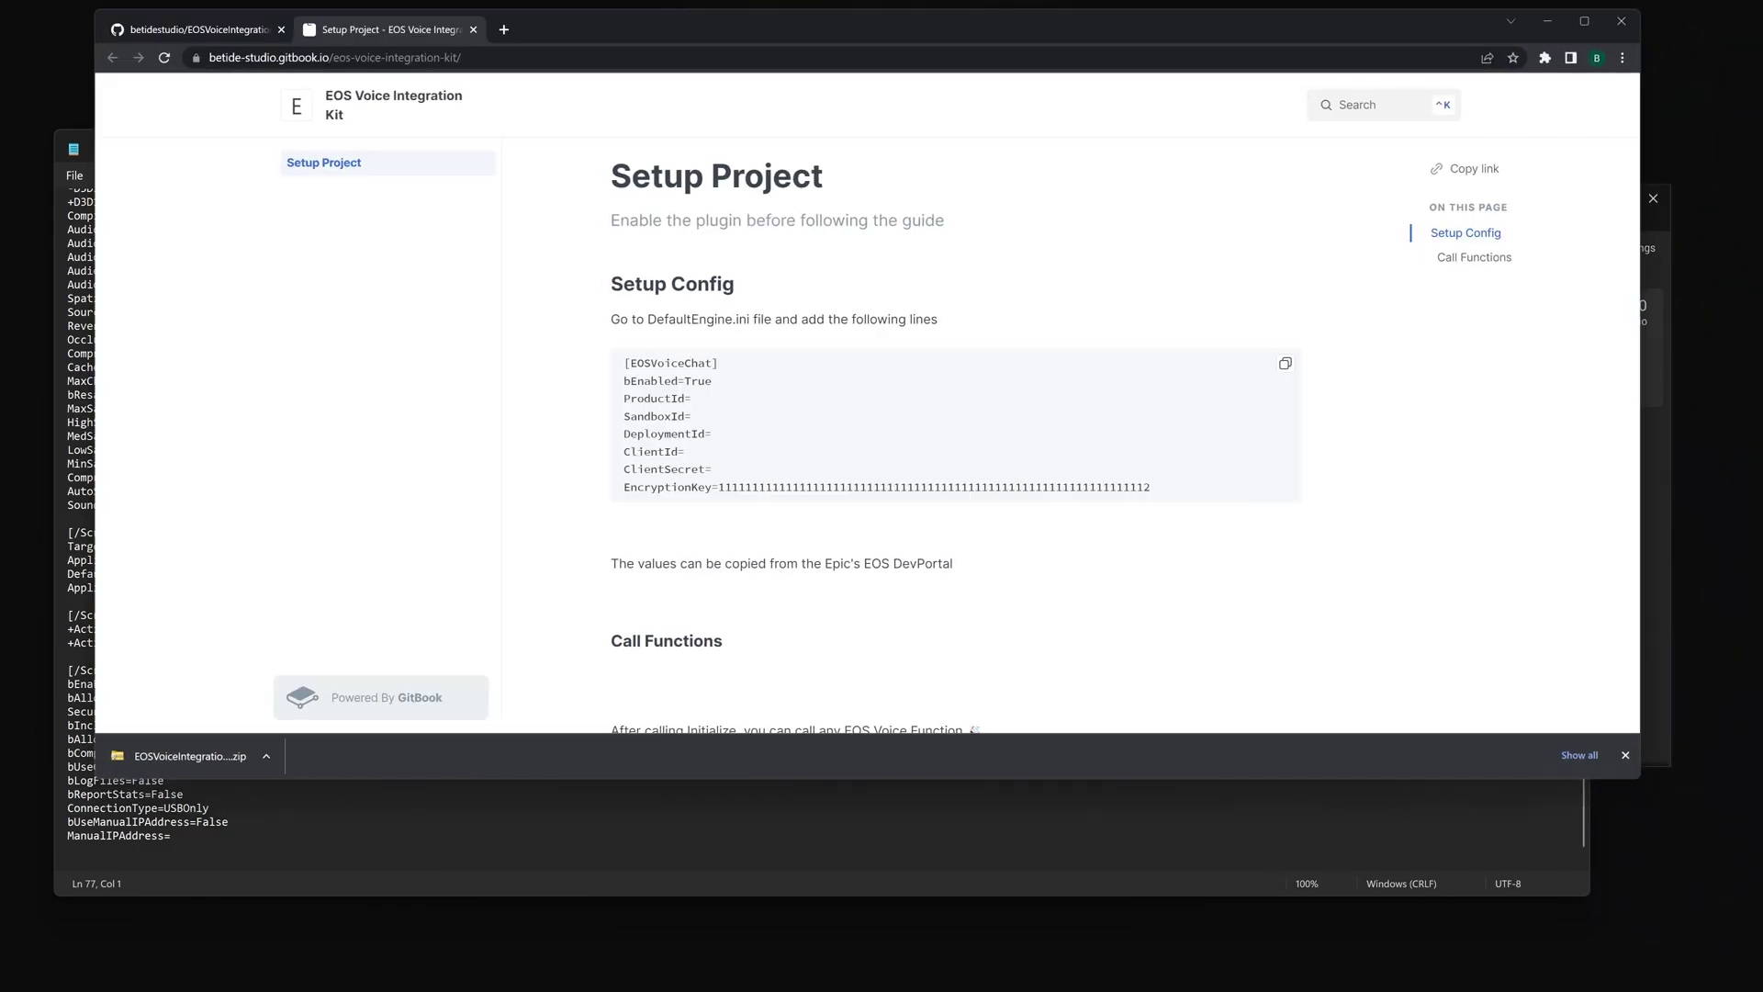
{"action": "left_click", "coordinate": [1279, 365]}
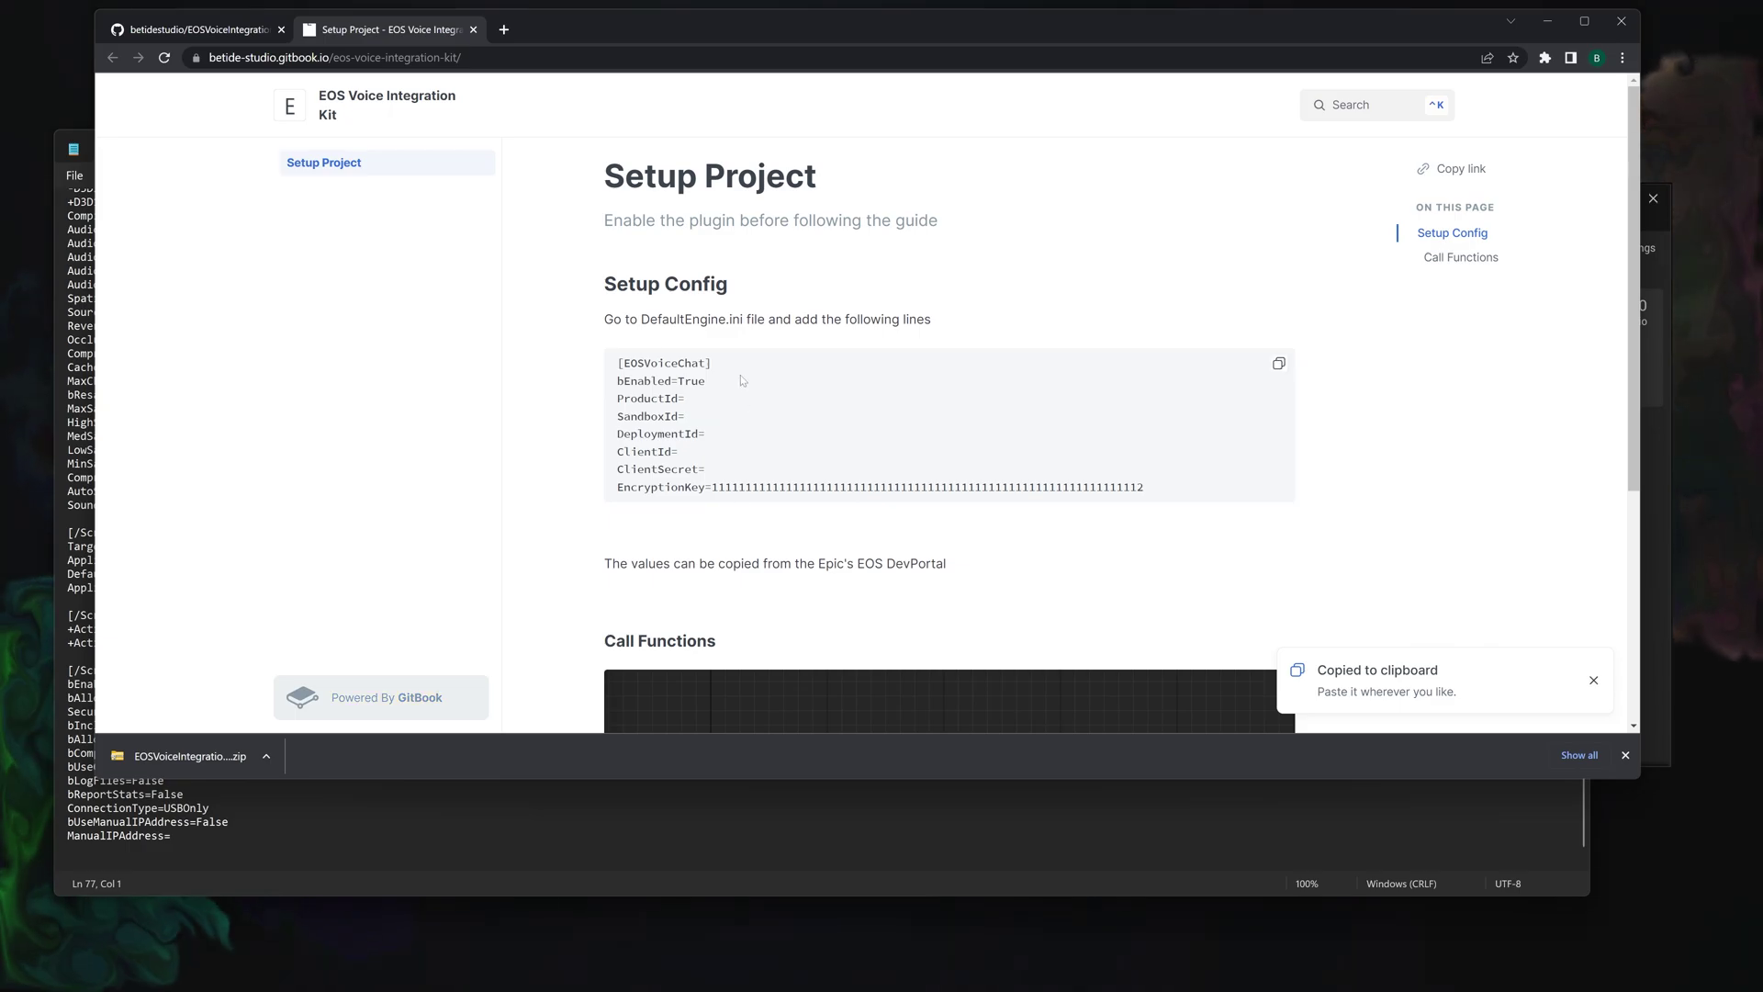
{"action": "key", "text": "alt+Tab"}
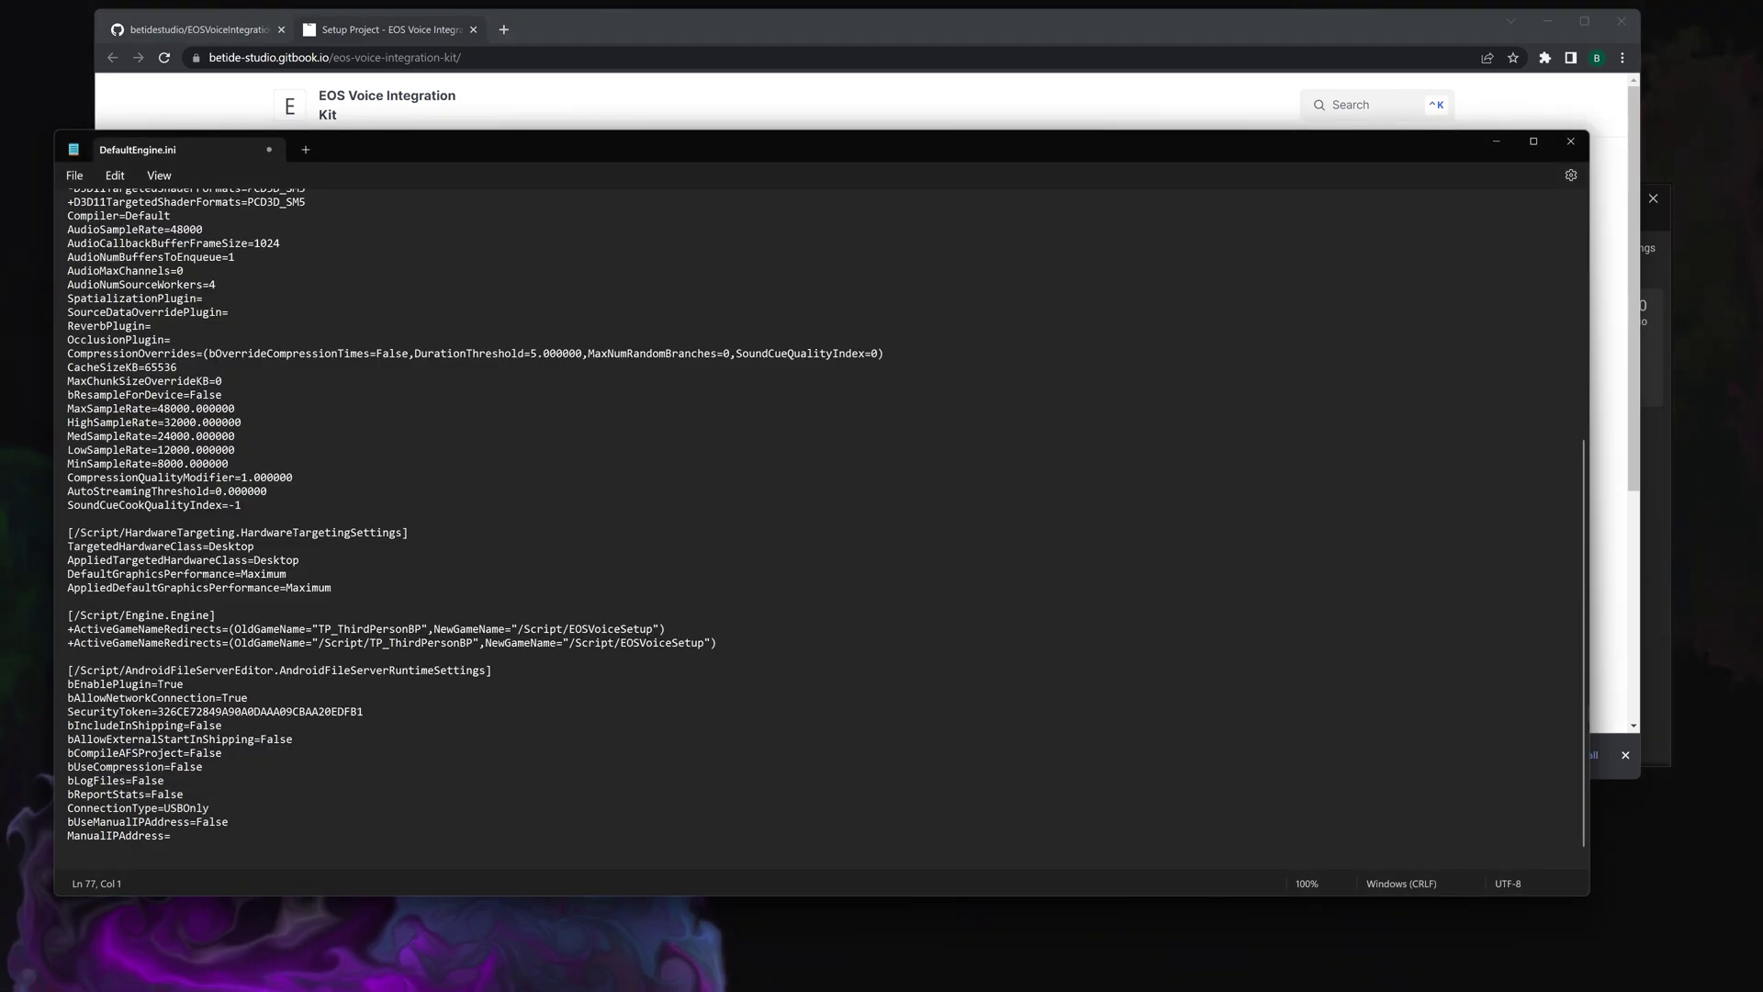
{"action": "key", "text": "ctrl+v"}
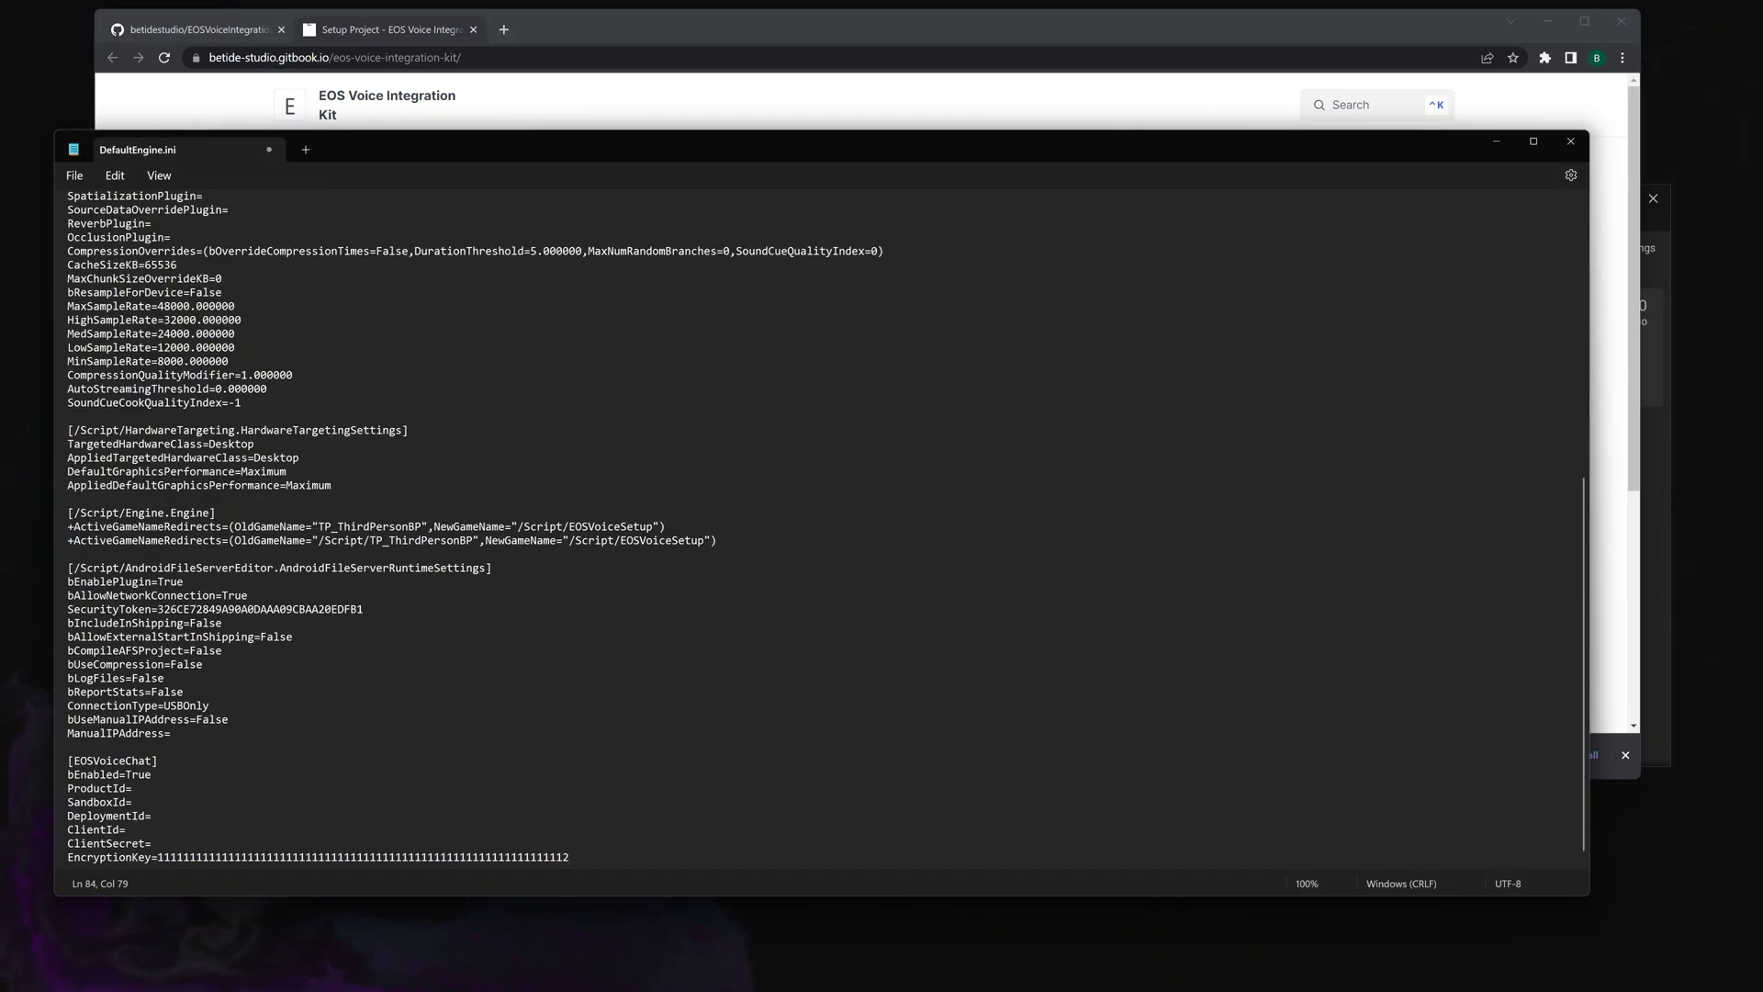
{"action": "left_click_drag", "start_coordinate": [608, 24], "coordinate": [640, 34]}
{"action": "scroll", "coordinate": [972, 397], "scroll_direction": "down", "scroll_amount": 3}
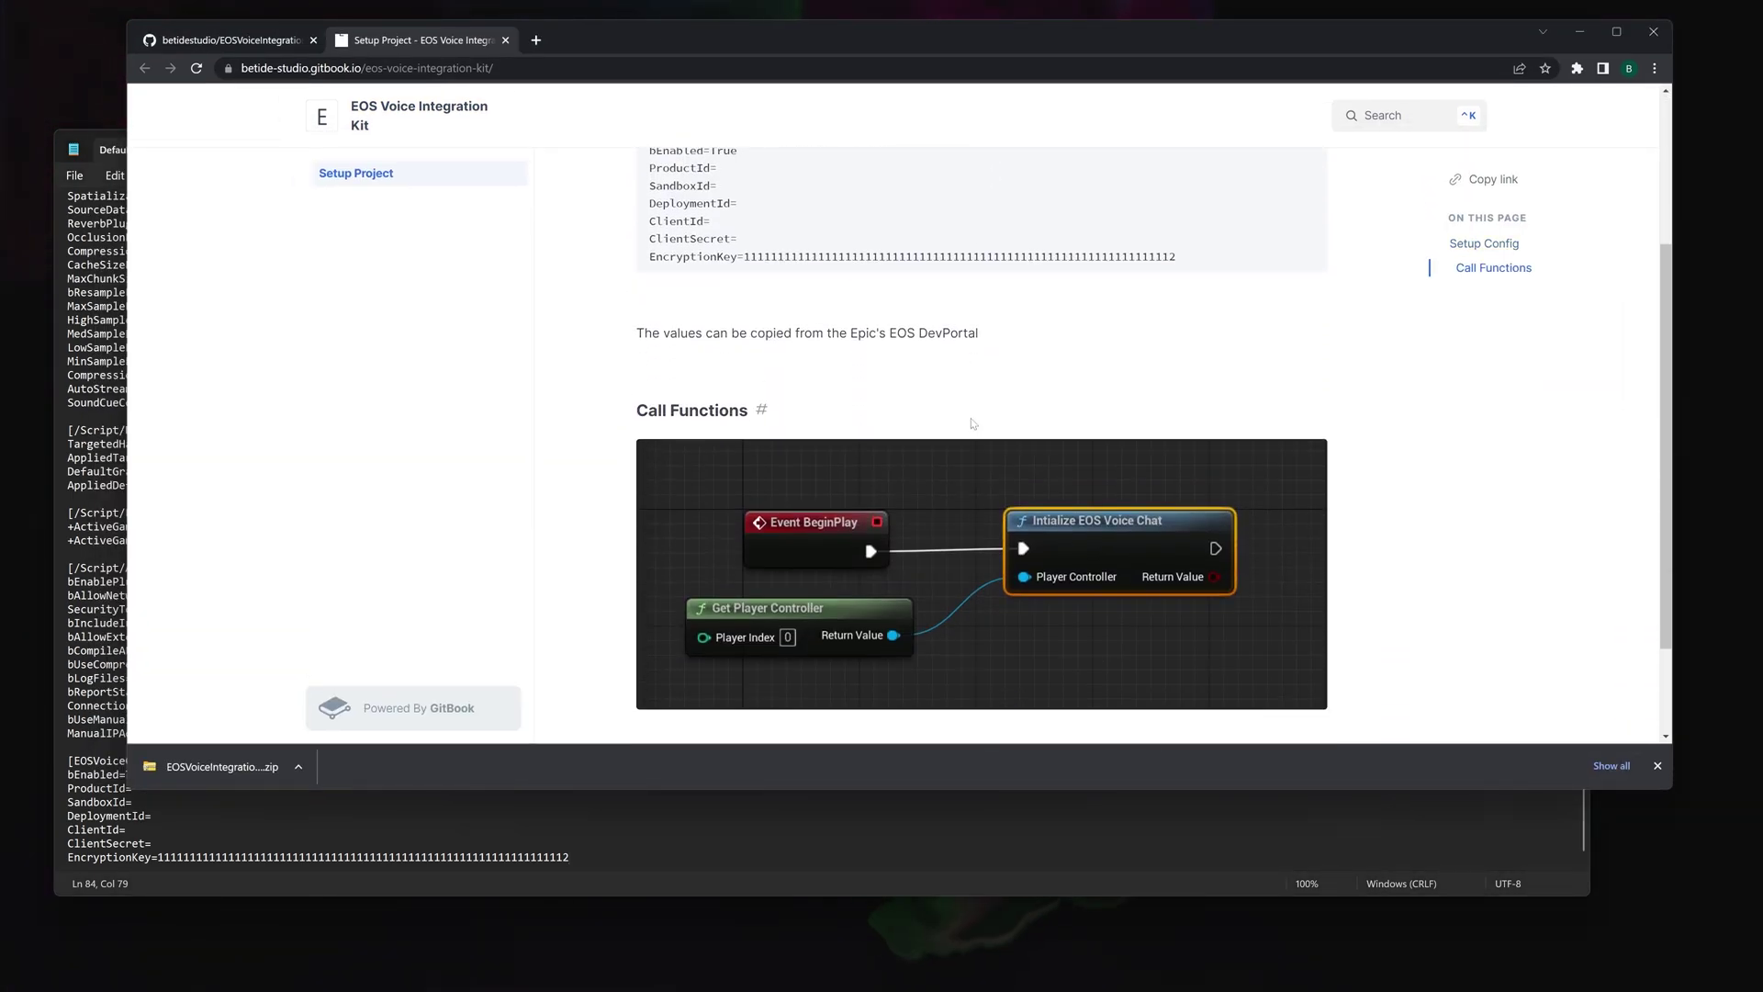